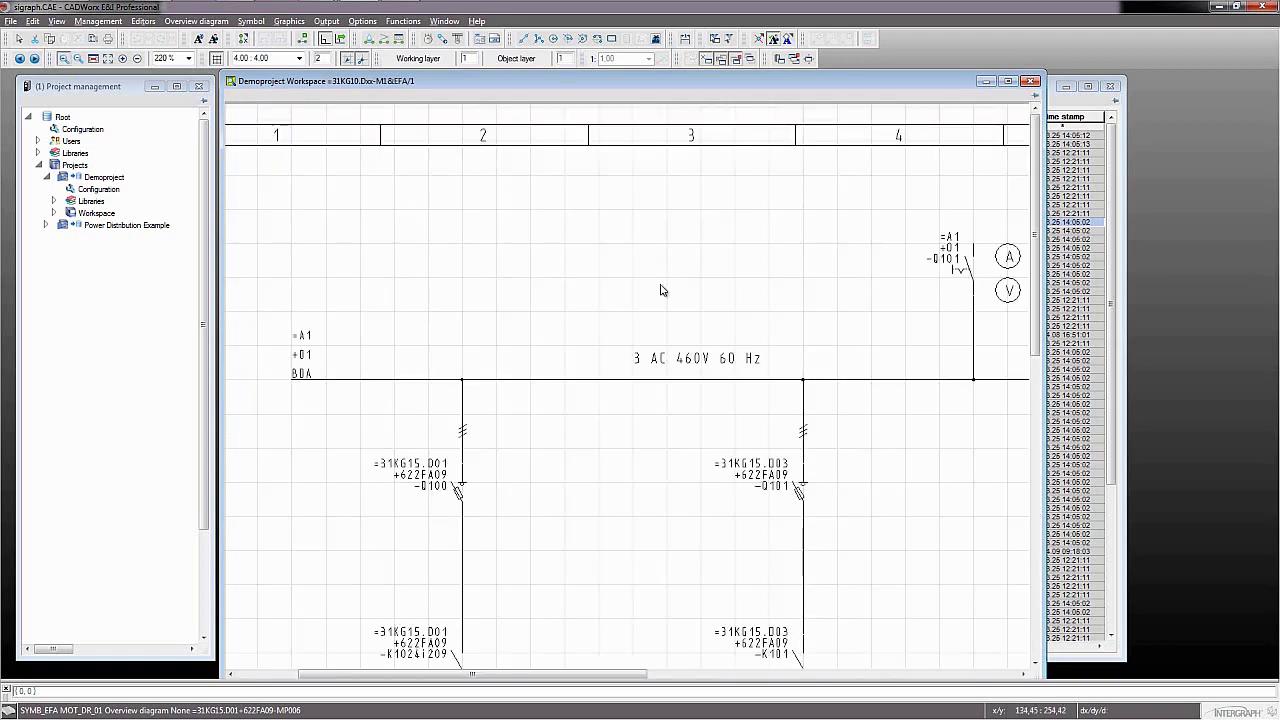
Open the cabling overview diagram for motor -MP006 from its symbol at the end of the first feeder
scroll(560, 424, "down", 3)
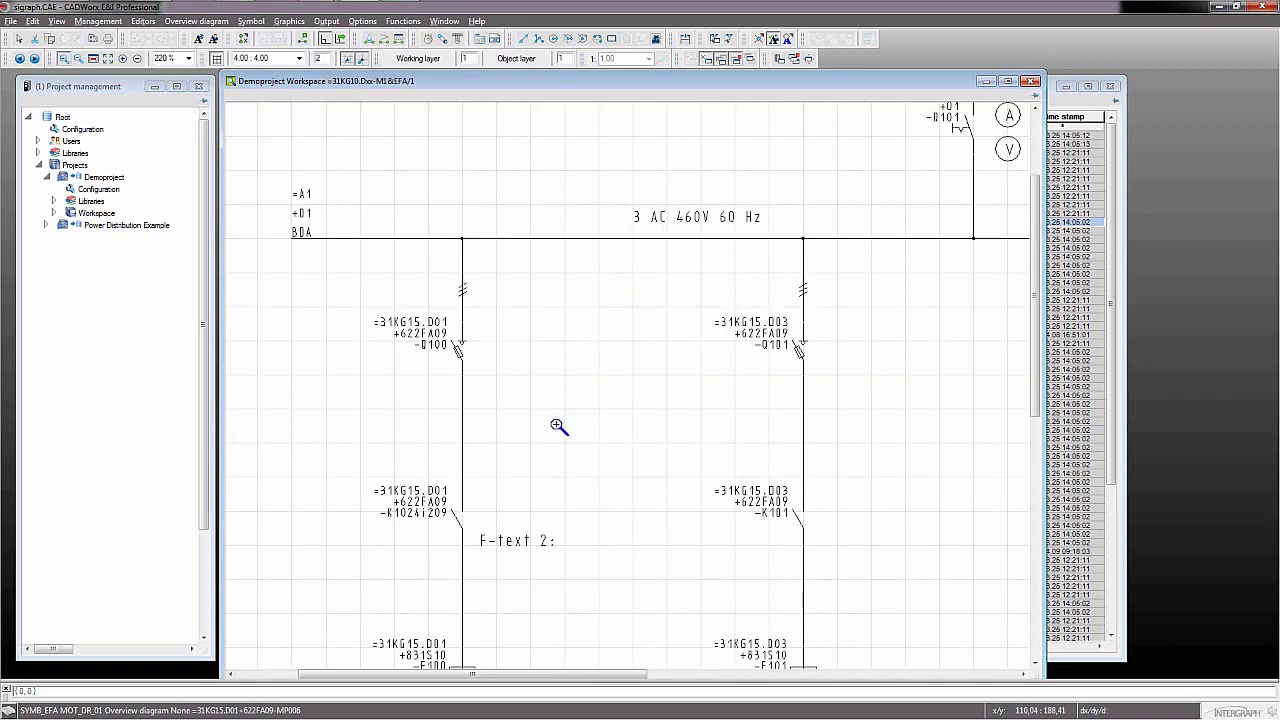
scroll(559, 427, "down", 3)
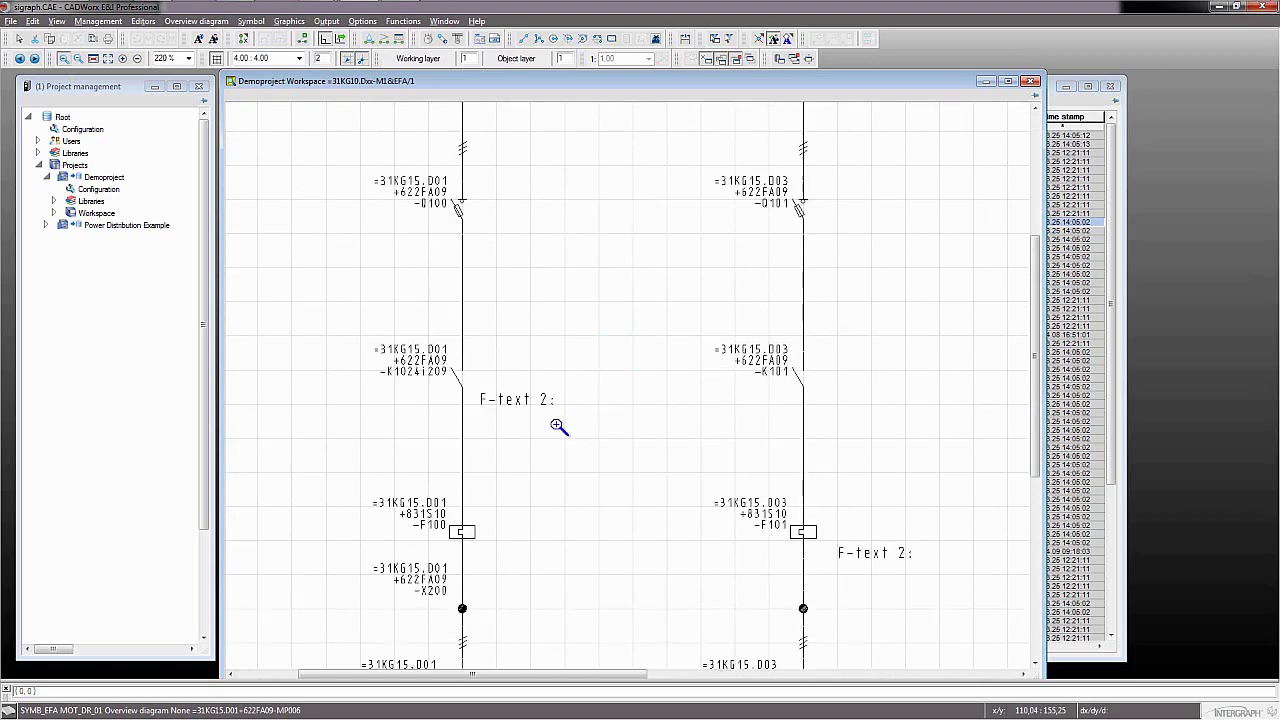
scroll(558, 426, "down", 3)
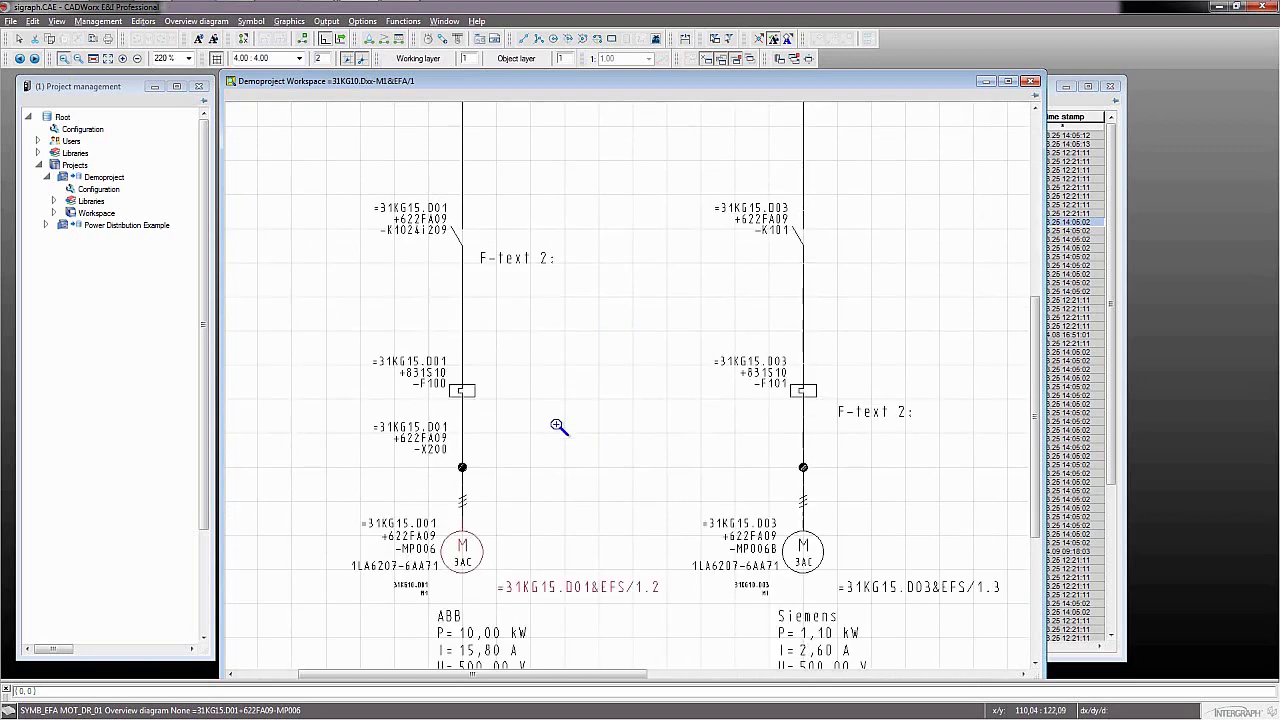
scroll(558, 426, "down", 3)
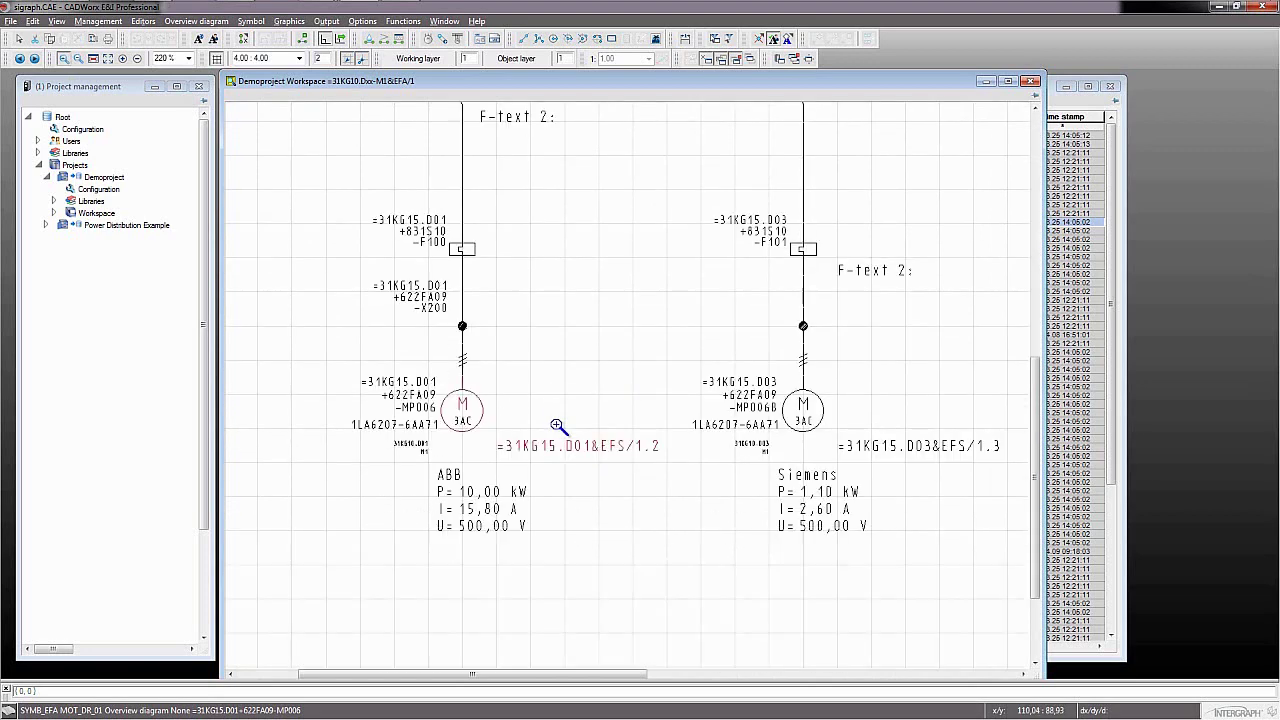
right_click(479, 404)
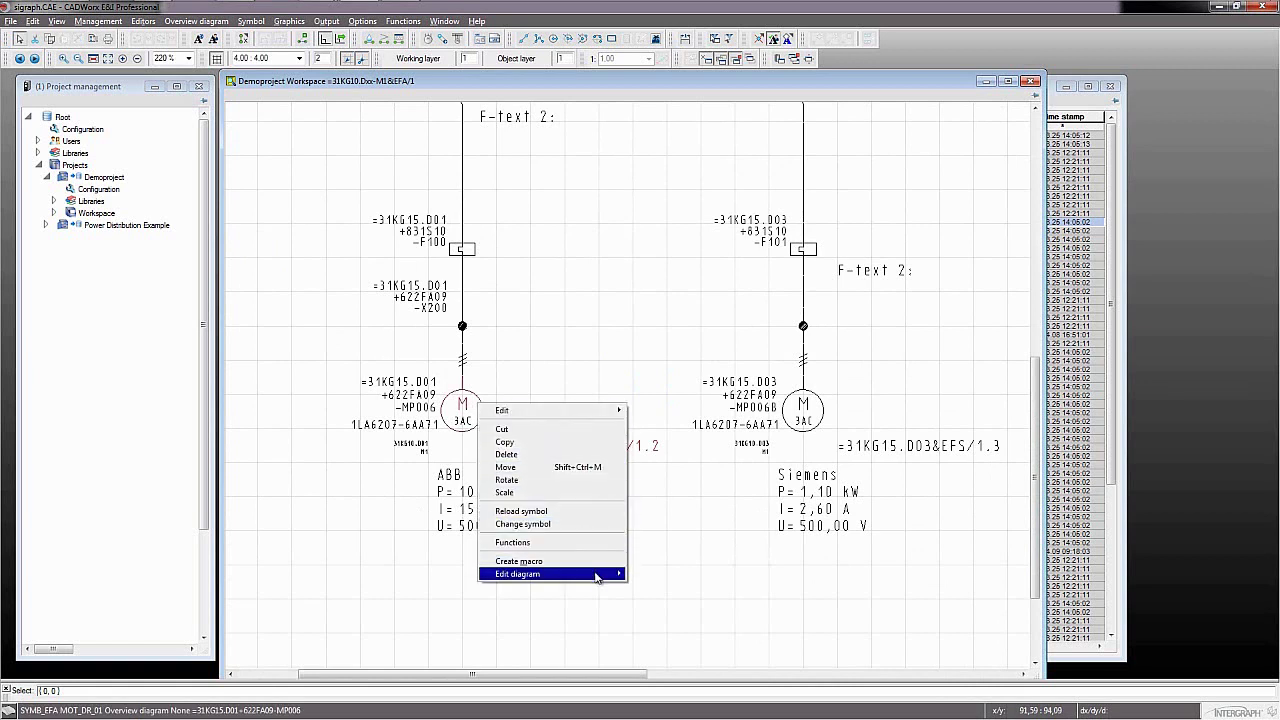
mouse_move(600, 576)
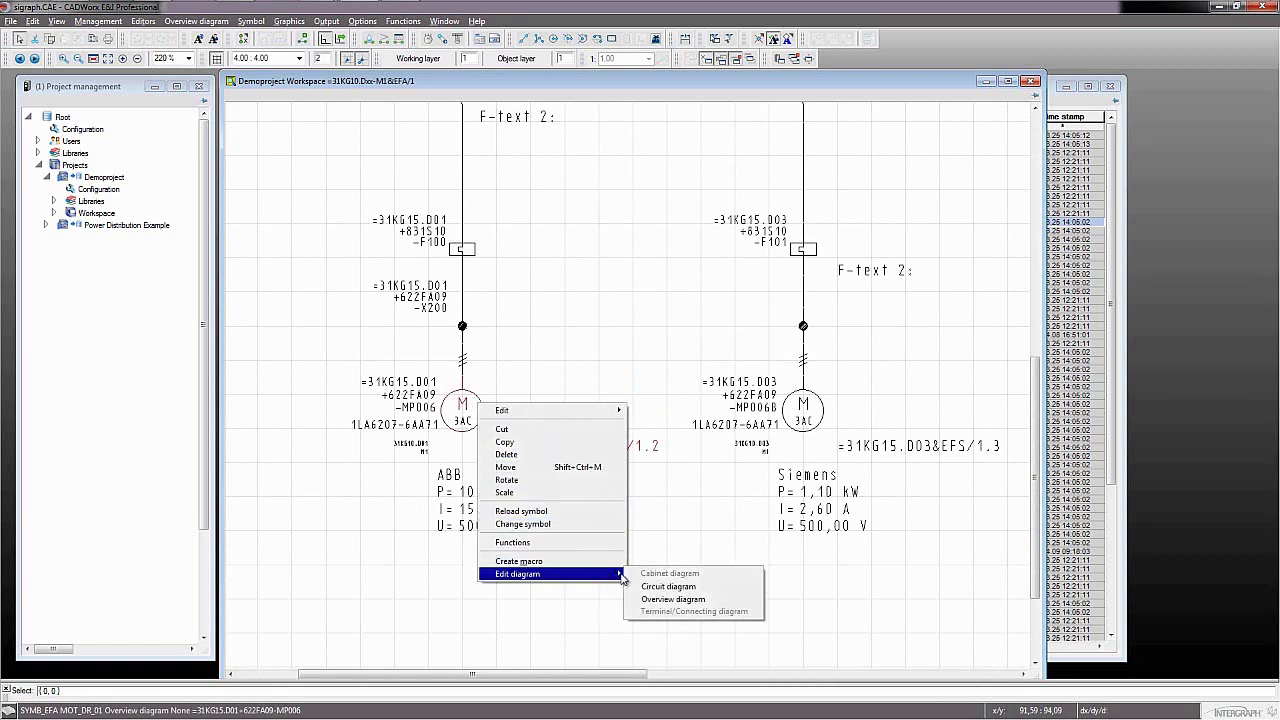
left_click(734, 600)
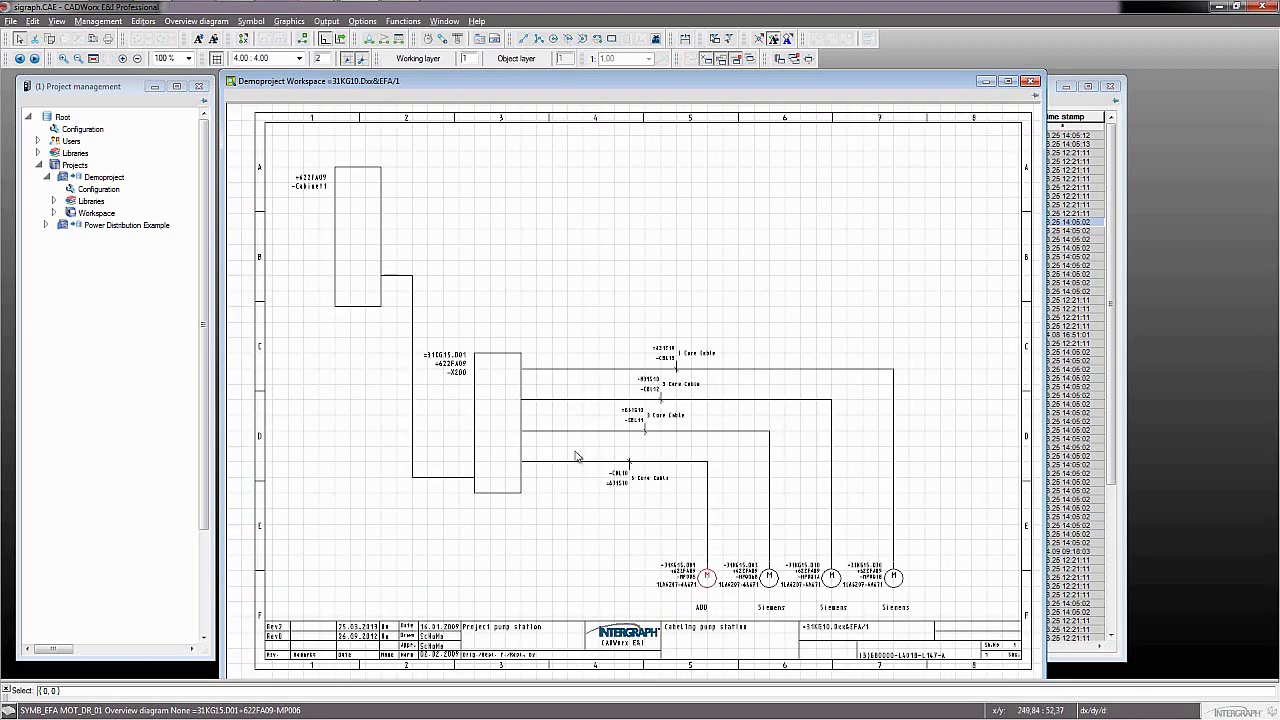
Open the circuit diagram of motor -MP006 from its symbol in the cabling overview
left_click(64, 58)
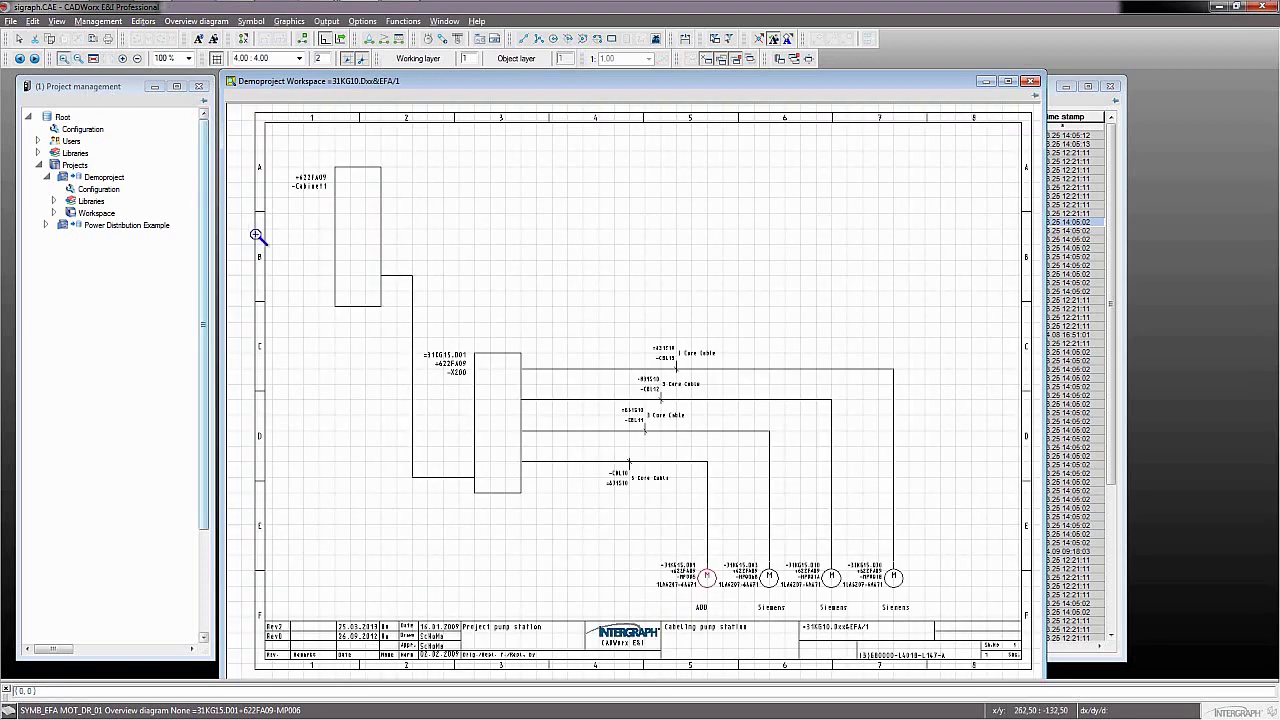
left_click_drag(397, 320, 744, 622)
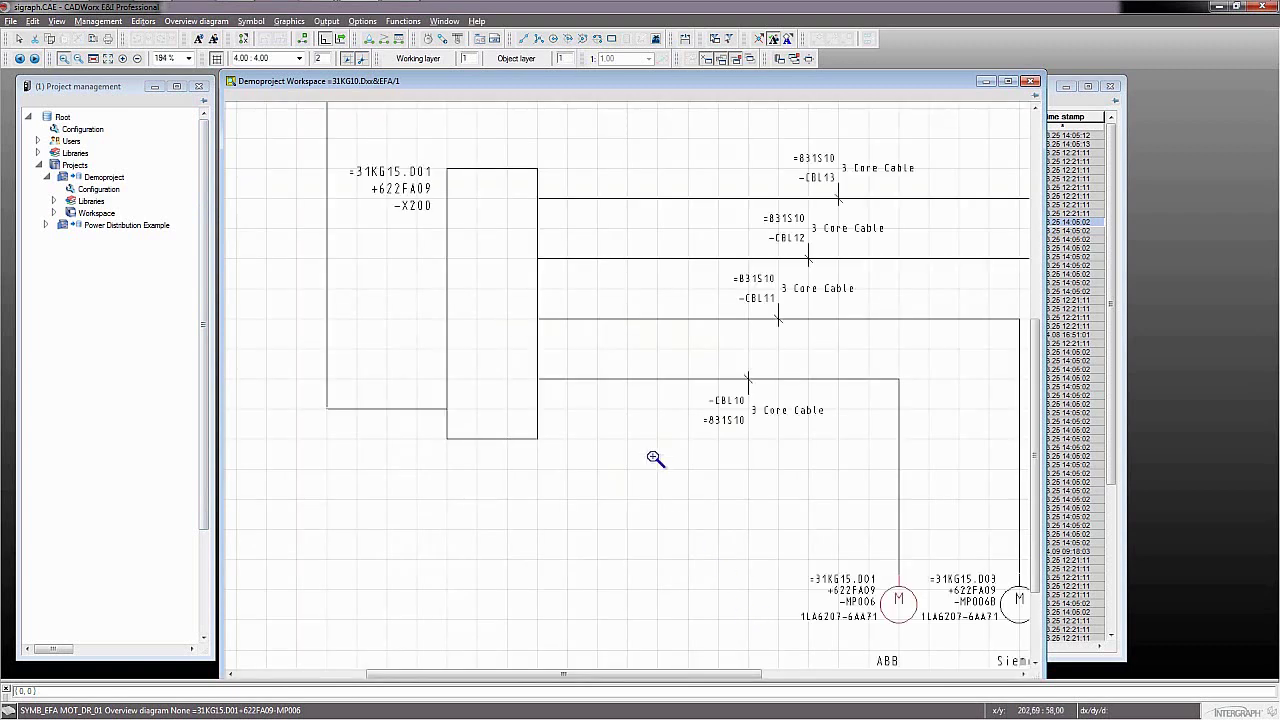
key("Escape")
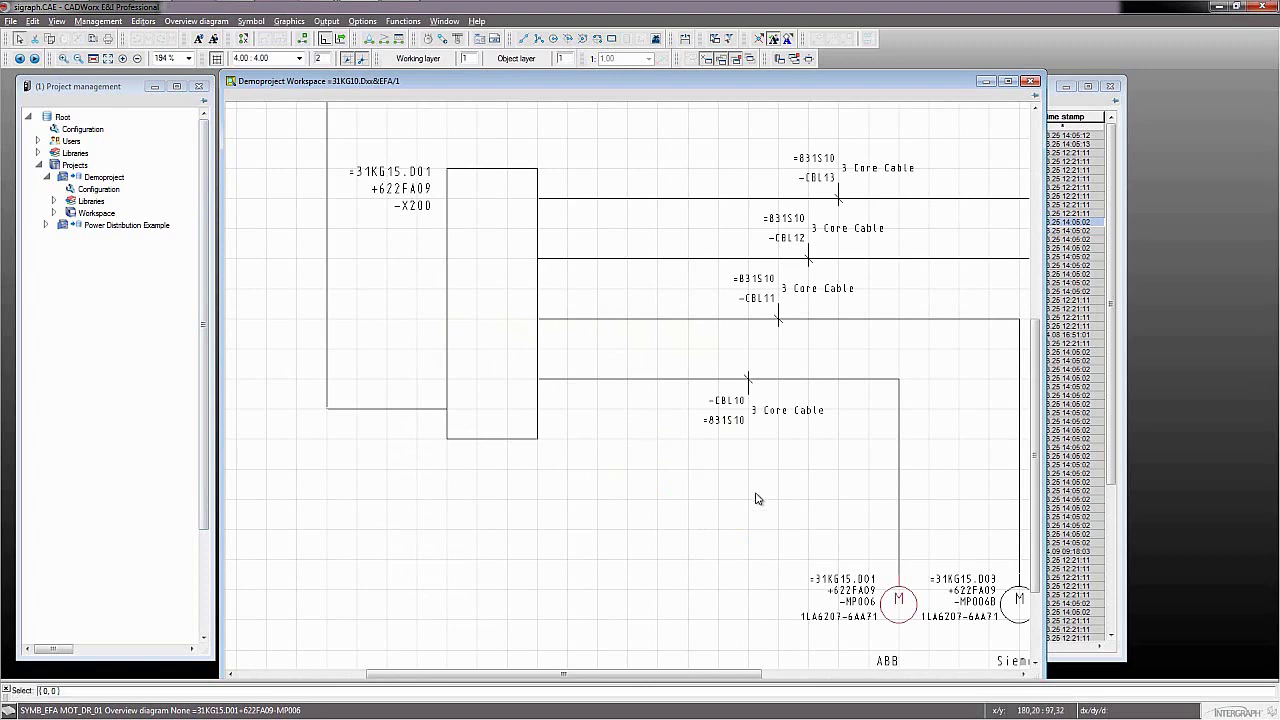
right_click(903, 601)
mouse_move(938, 595)
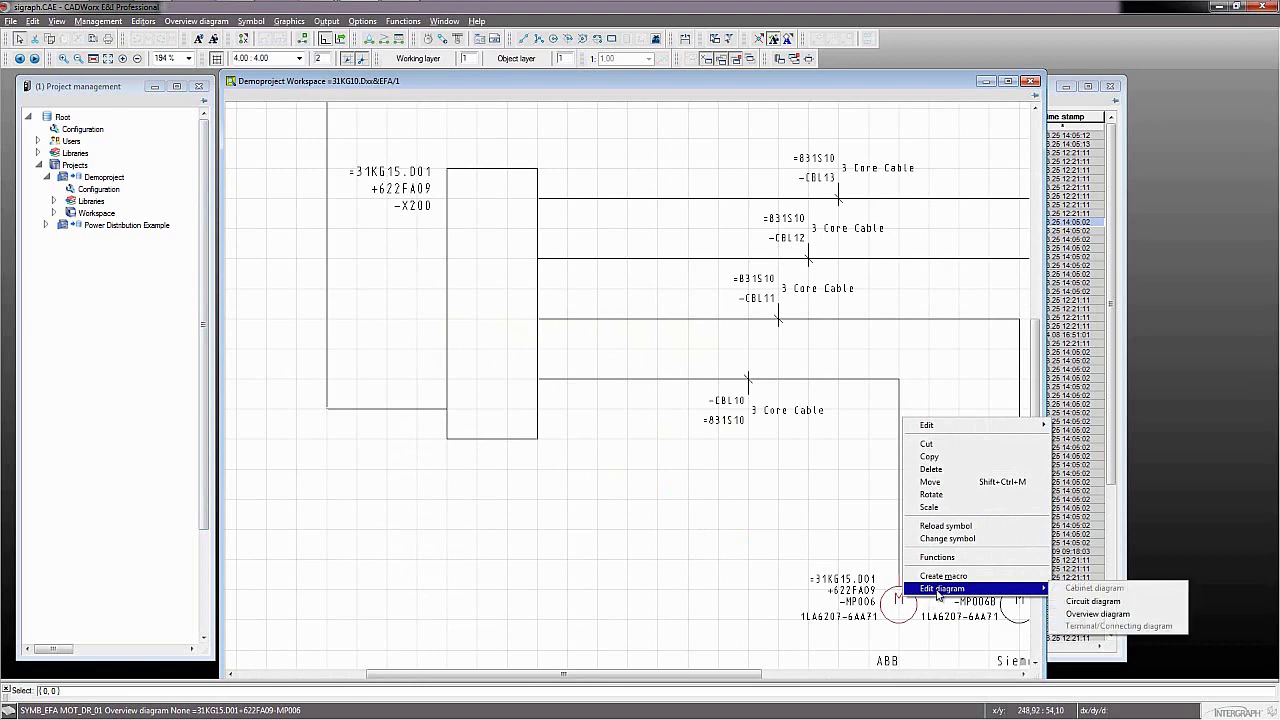
left_click(1132, 600)
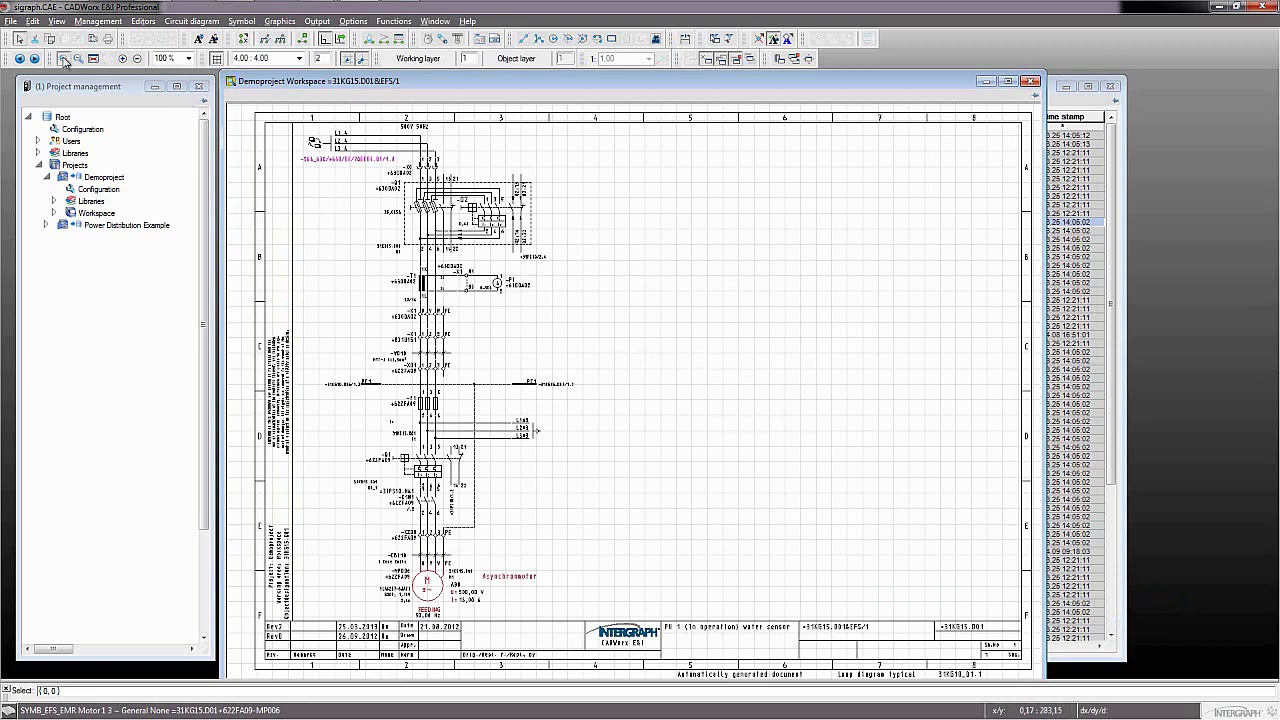
Examine the upper part of the circuit diagram, selecting switch -Q1 (+630DA02), terminal -X1:U and cable -W010
left_click(64, 61)
left_click(250, 118)
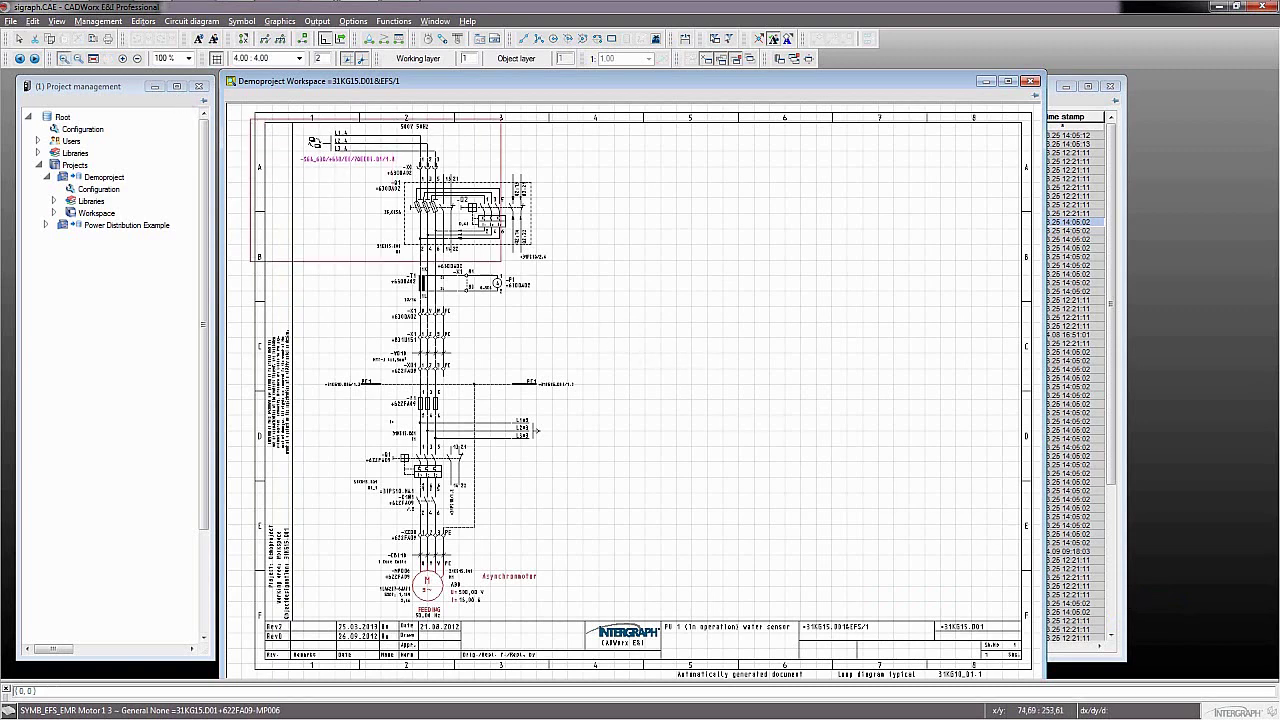
left_click(562, 310)
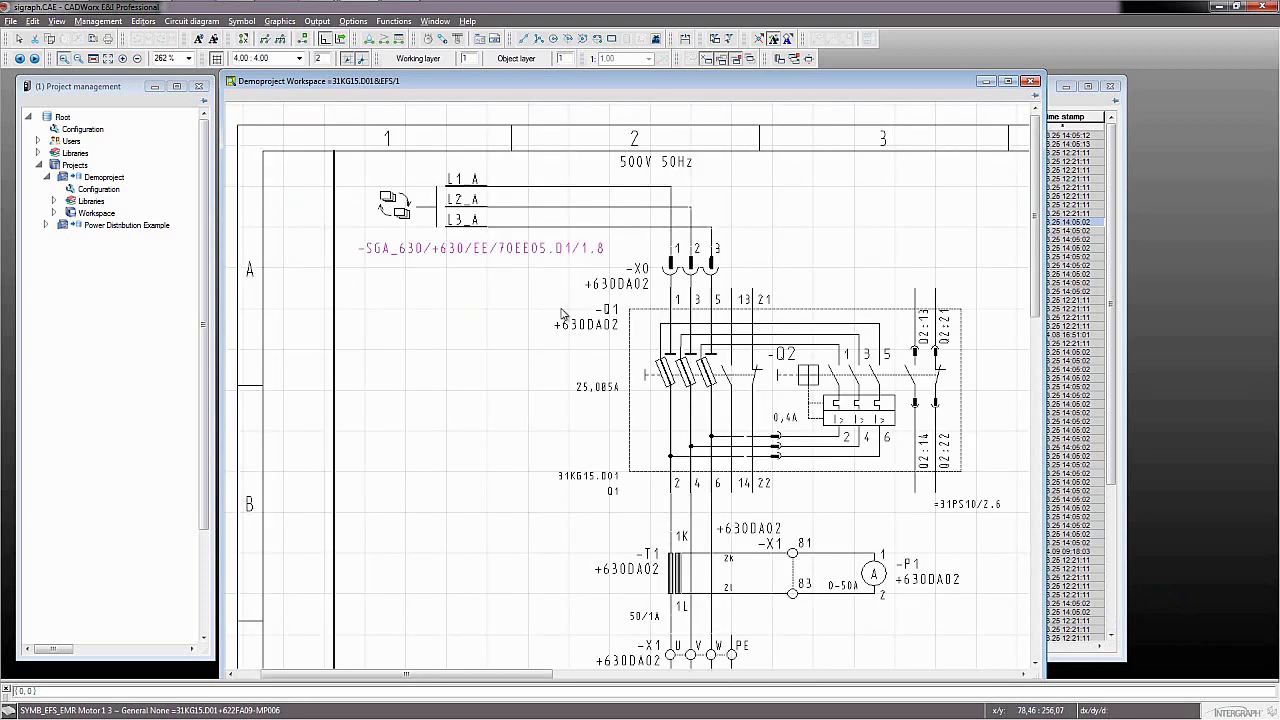
left_click(713, 355)
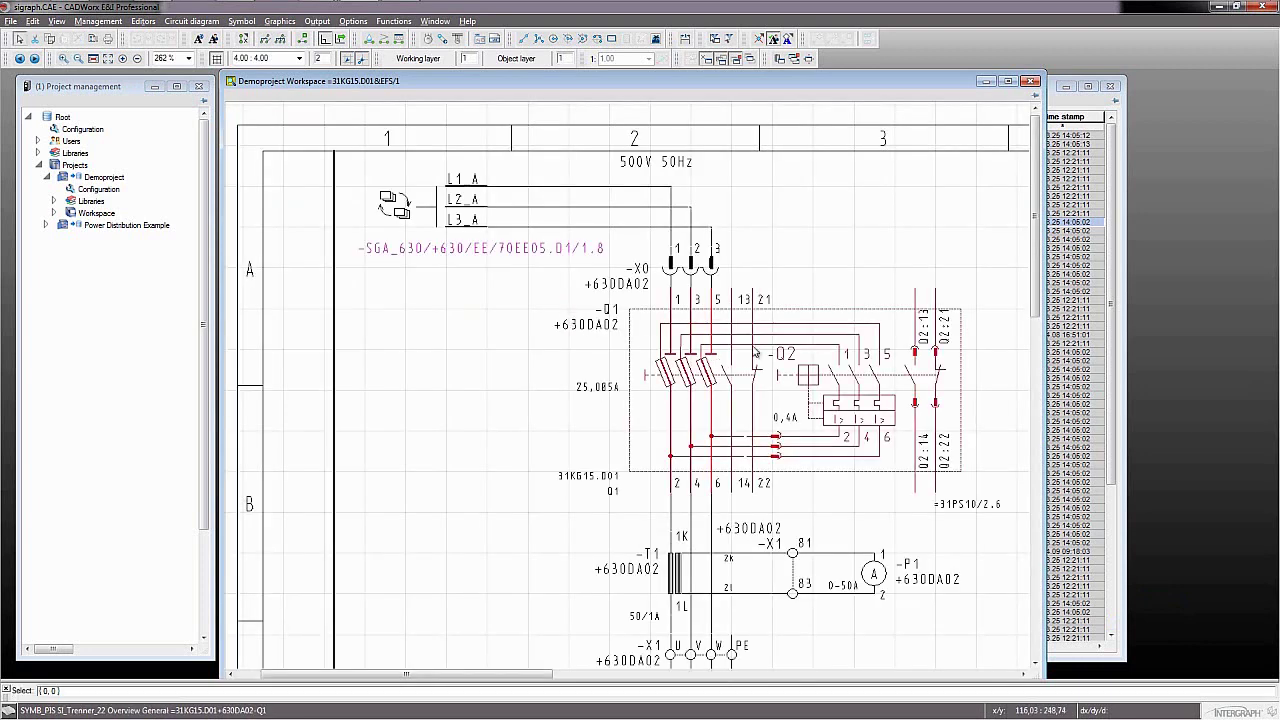
scroll(782, 410, "down", 2)
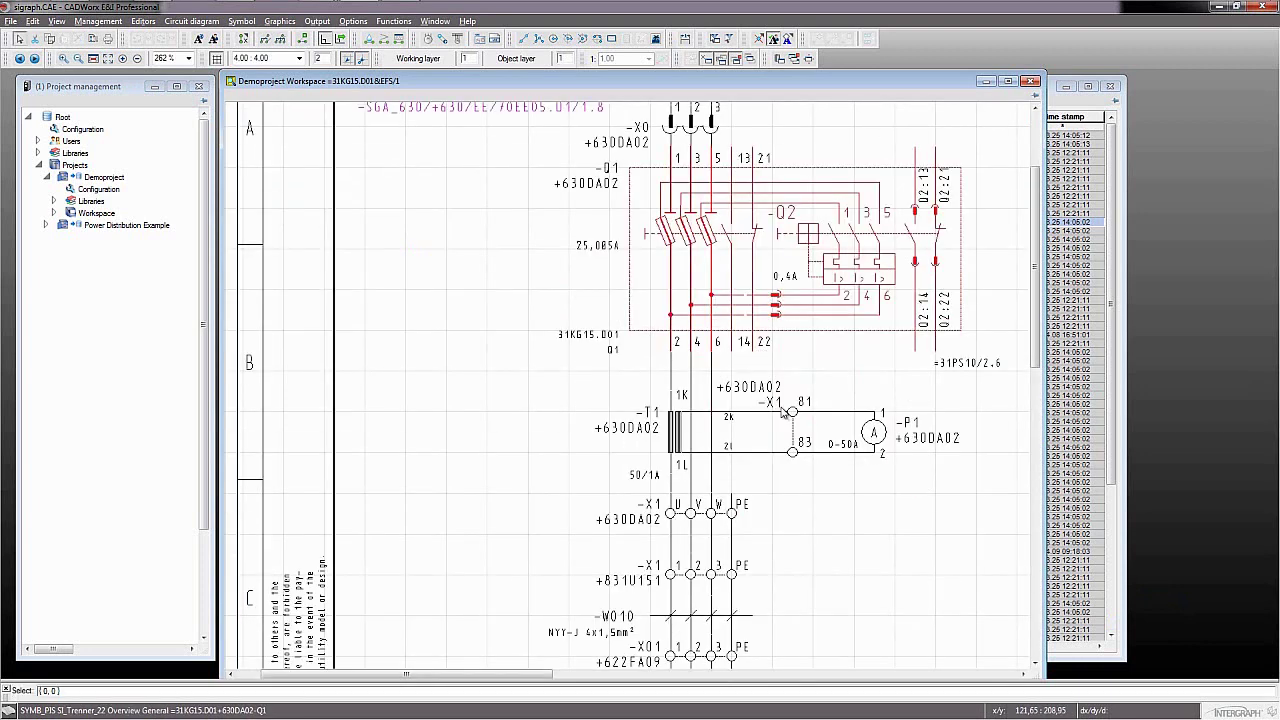
left_click(678, 428)
scroll(678, 428, "down", 2)
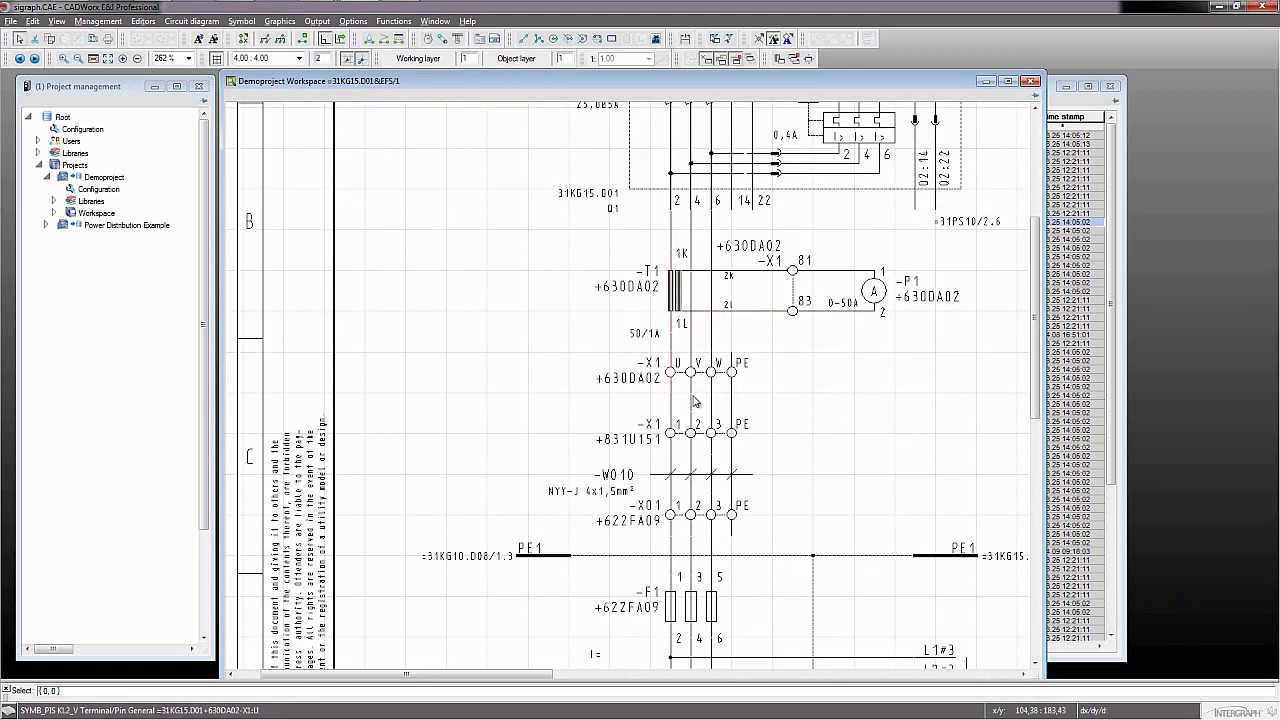
left_click(704, 482)
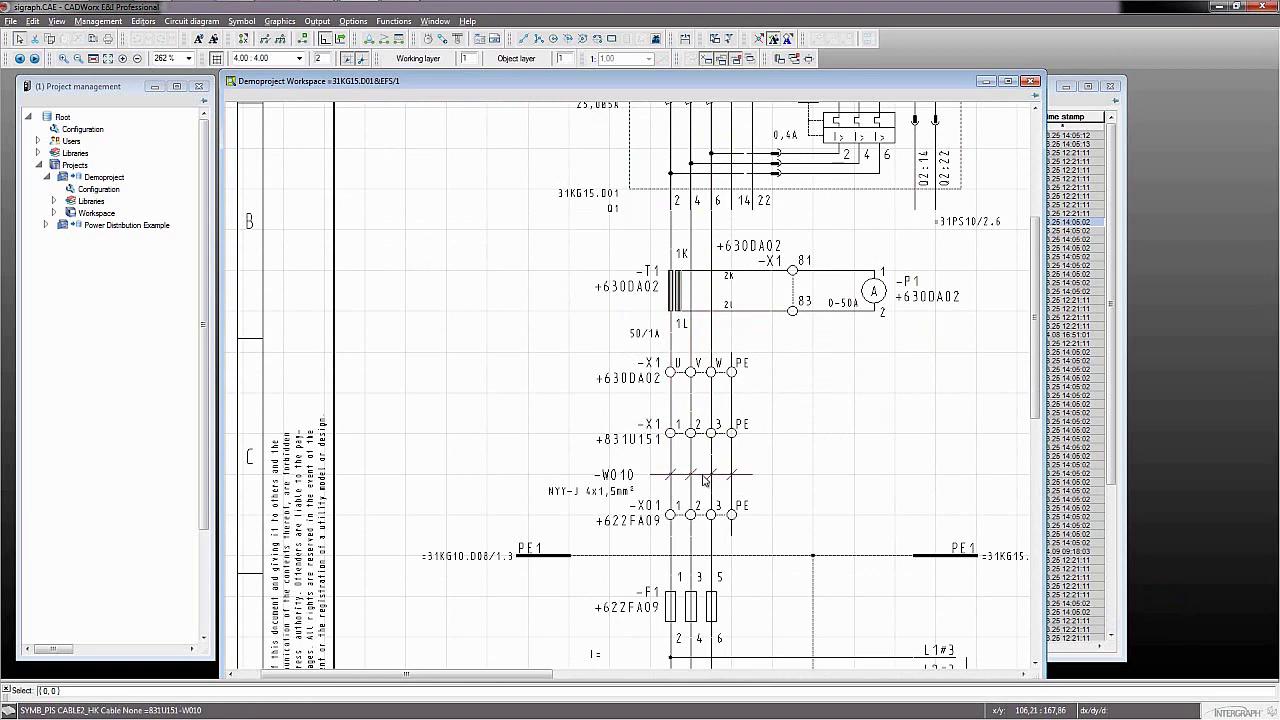
Select motor -MP006 and breaker -Q1 (+622FA09), and follow the breaker contact's cross-reference =31PS10/1.2 to its digital input diagram
scroll(758, 490, "down", 2)
scroll(758, 490, "down", 6)
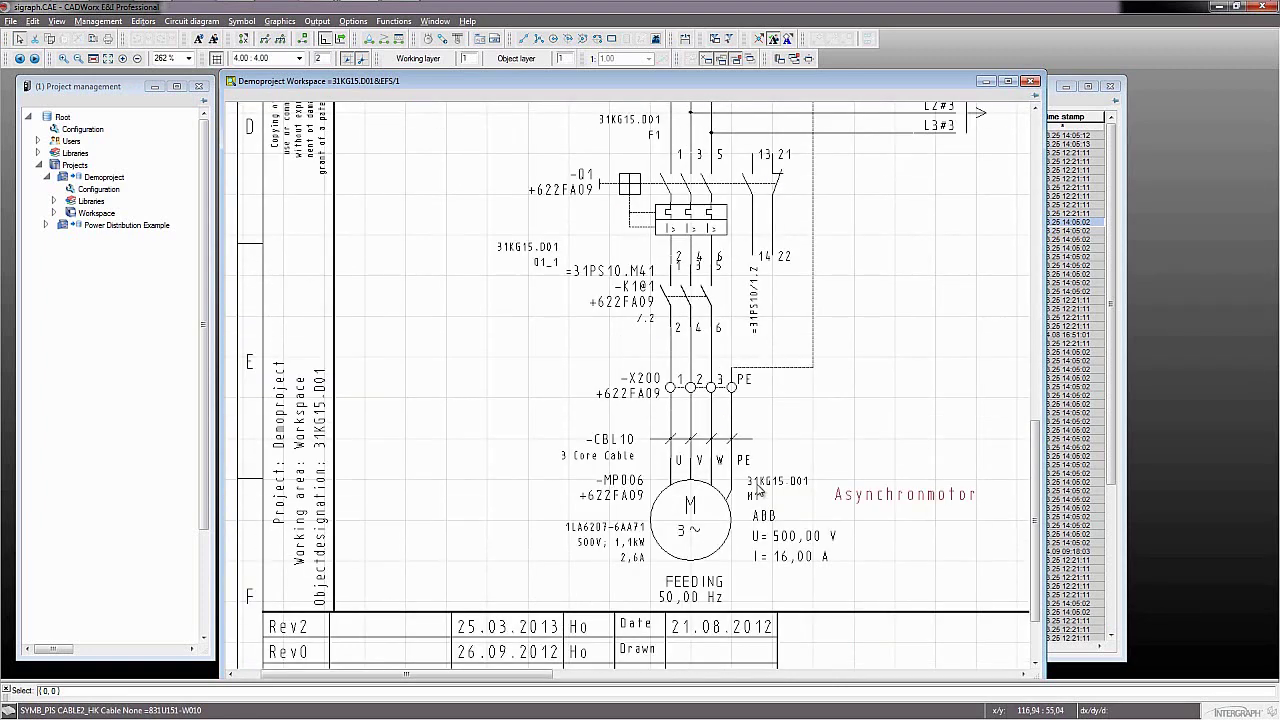
left_click(716, 503)
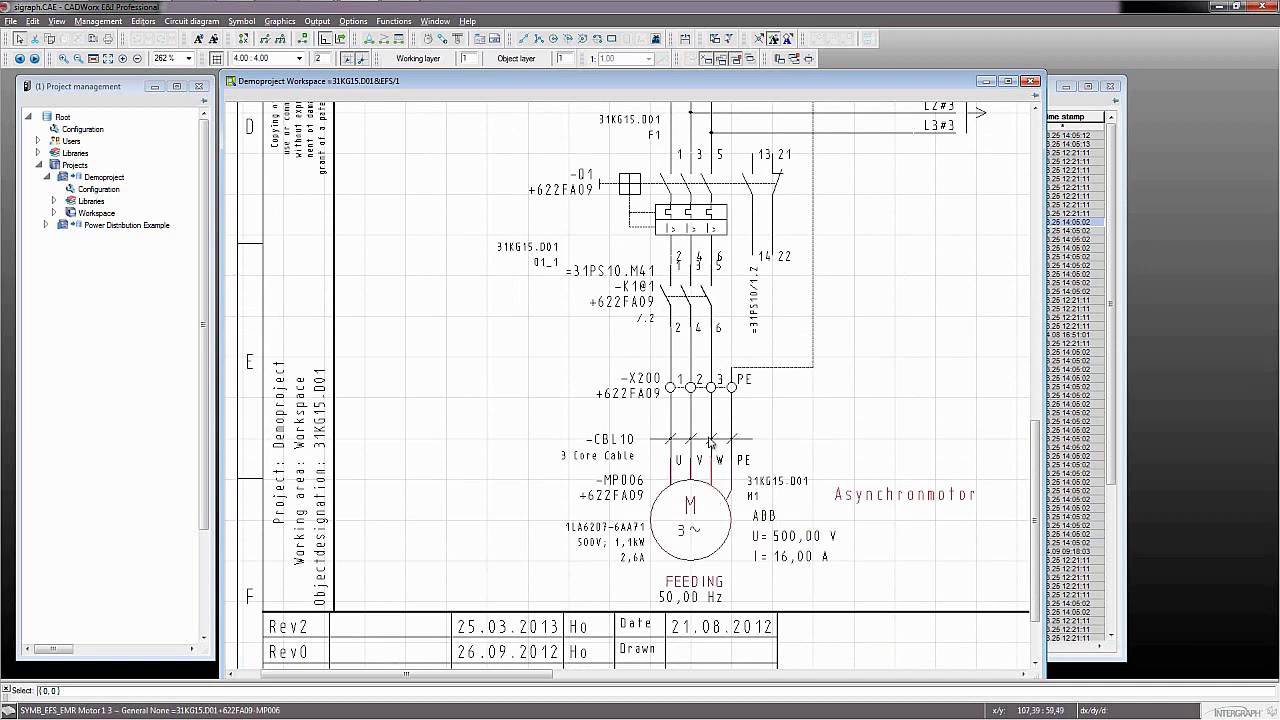
left_click(697, 218)
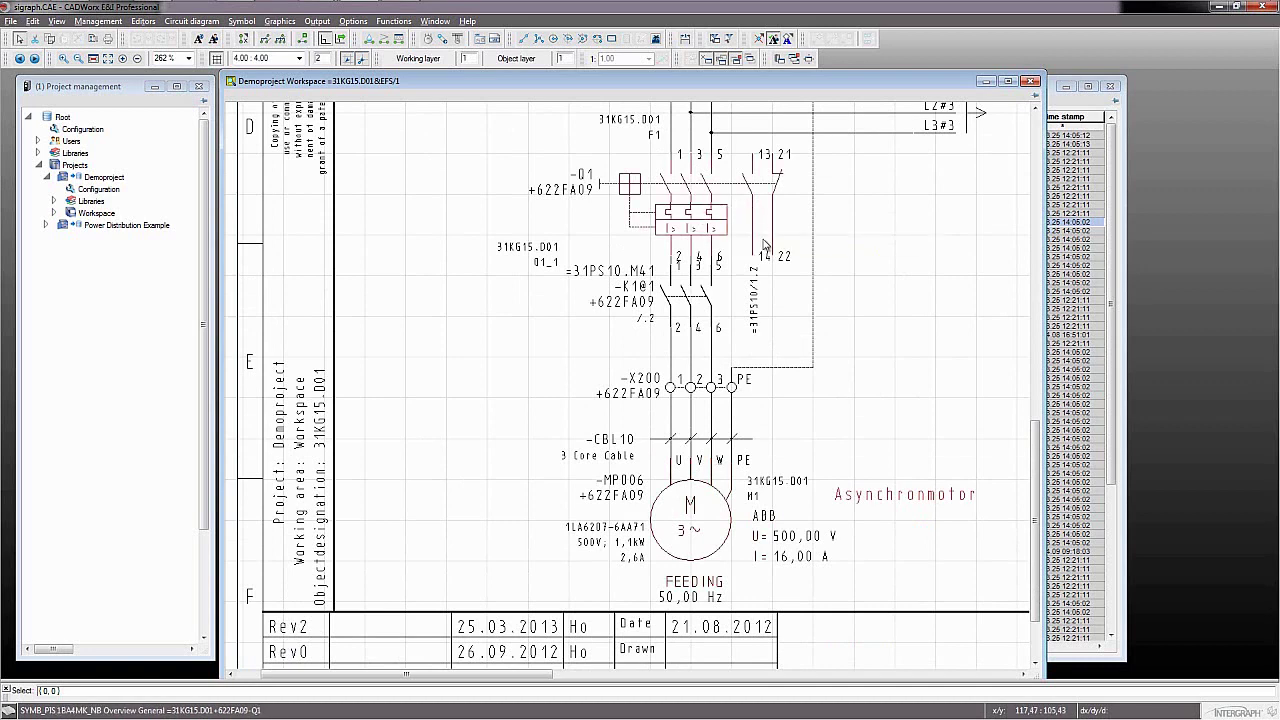
double_click(757, 310)
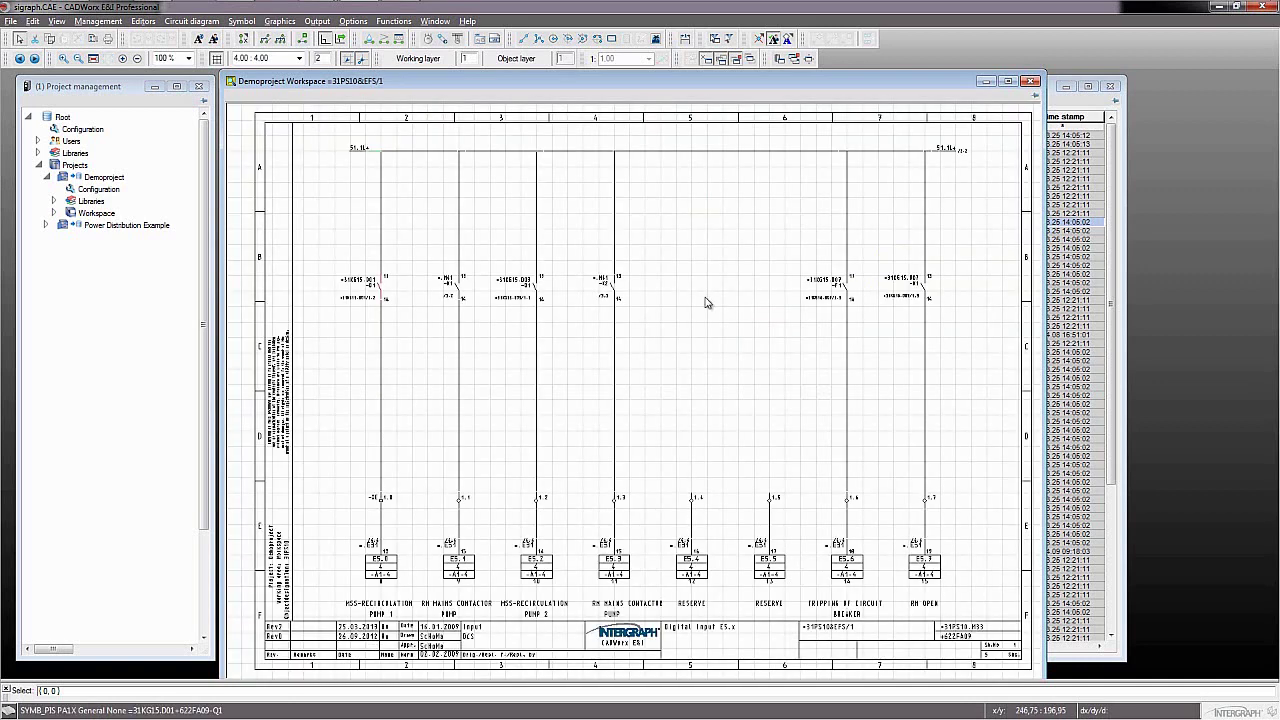
Trace the -Q1 contact down to PLC input E5.0 and follow its symbol cross-reference /4.4 to the input card diagram
left_click(62, 60)
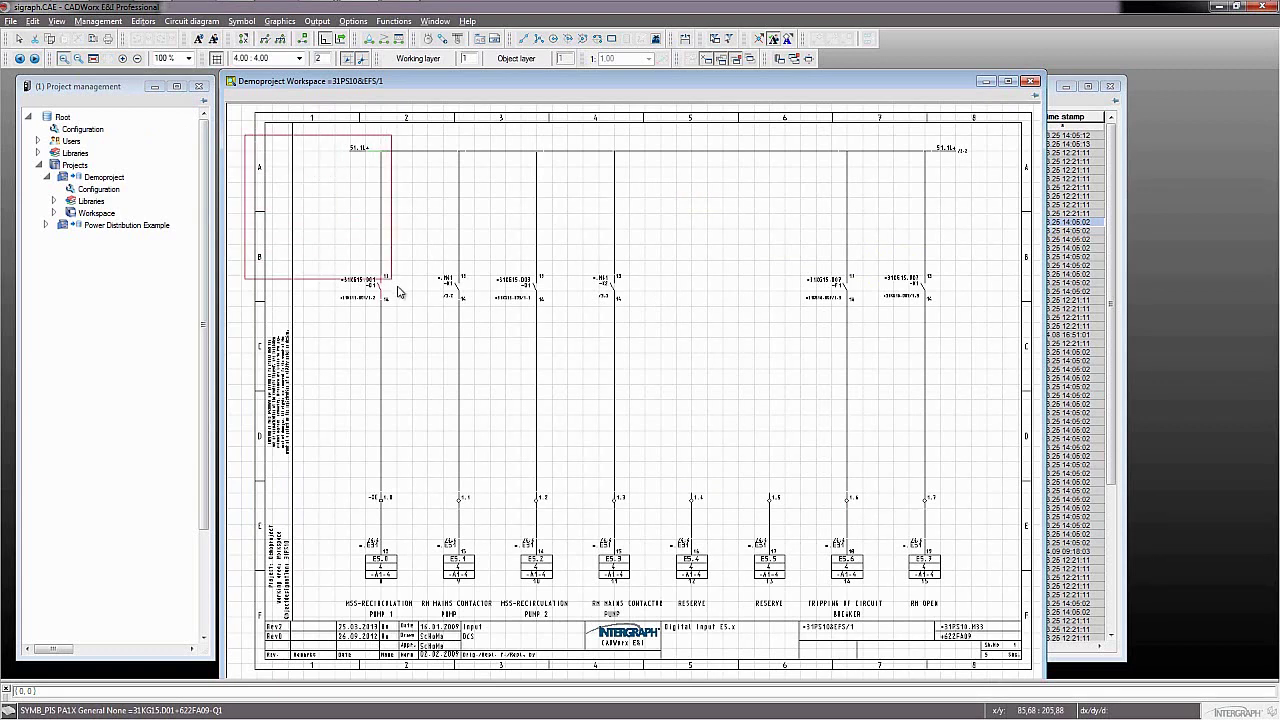
left_click(433, 326)
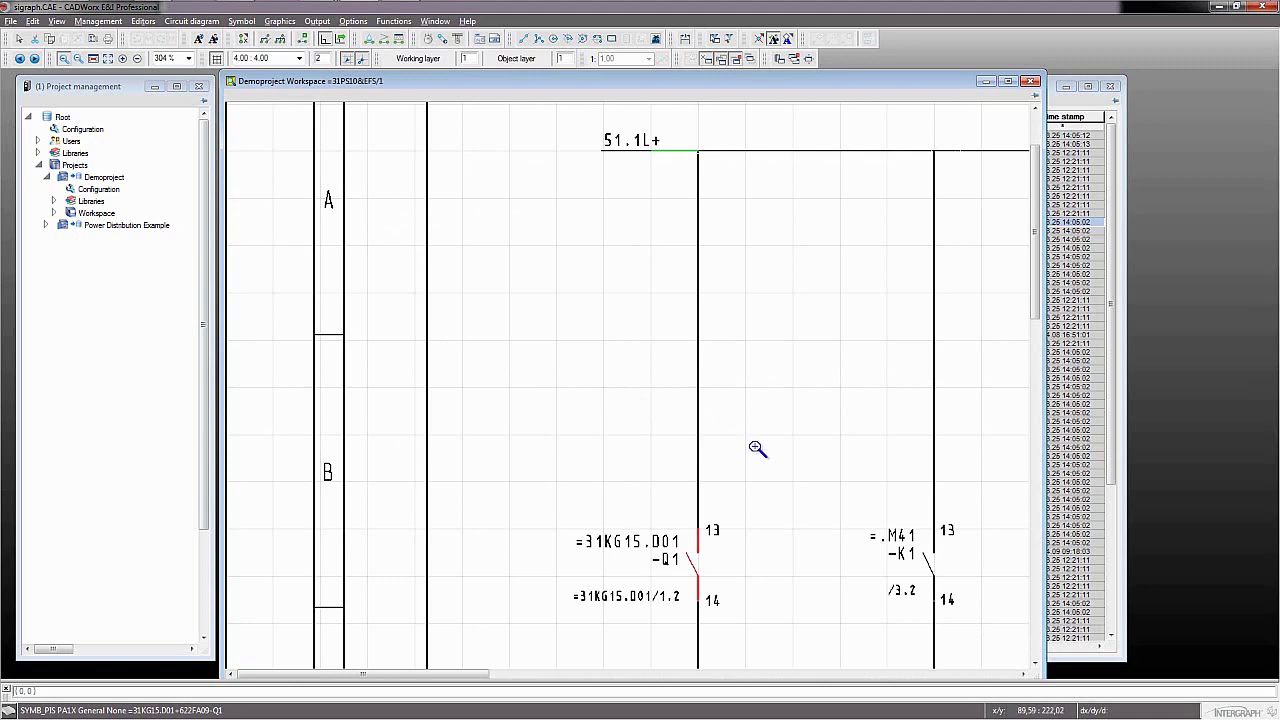
scroll(757, 448, "down", 3)
scroll(757, 448, "down", 3)
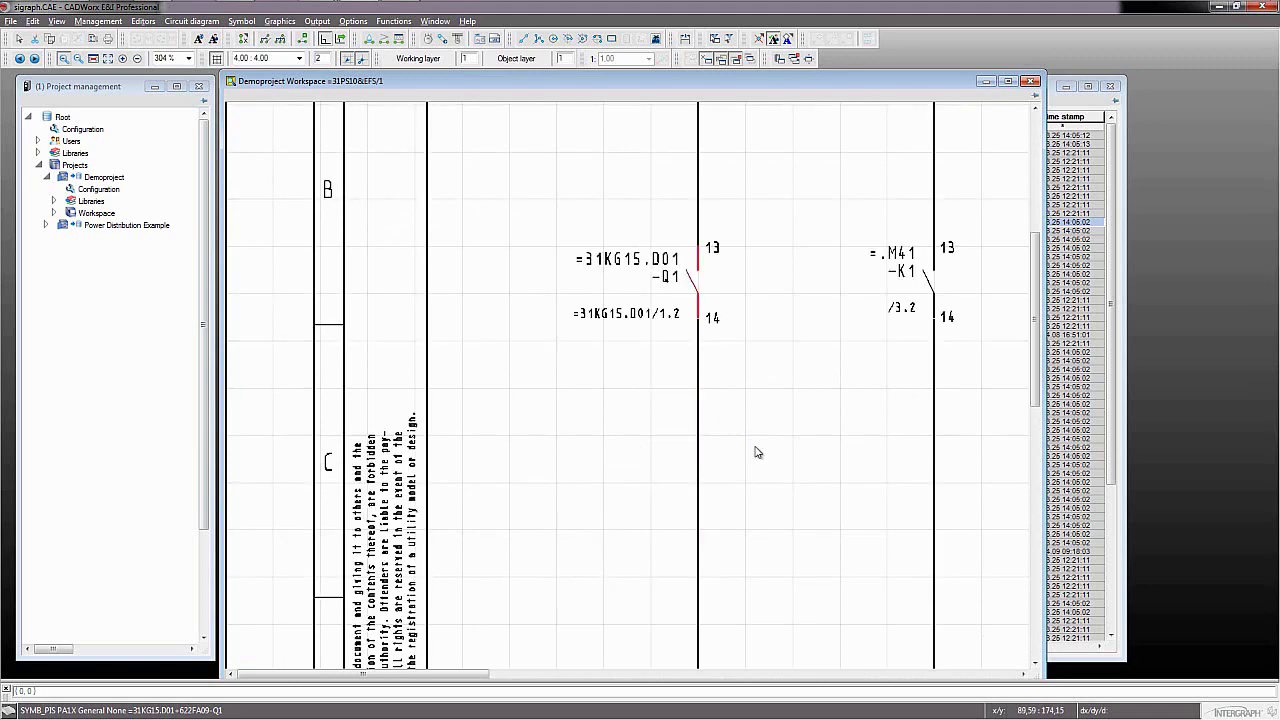
key("Escape")
scroll(757, 452, "down", 3)
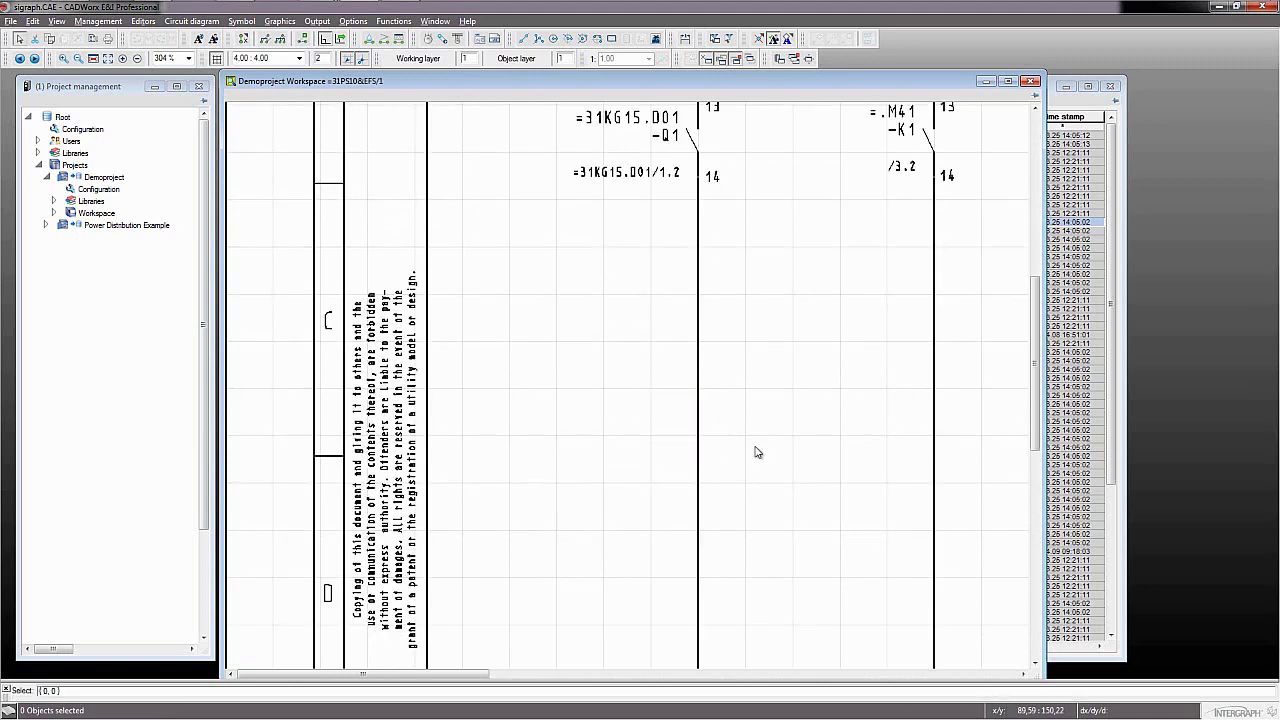
scroll(757, 452, "down", 6)
scroll(757, 452, "down", 6)
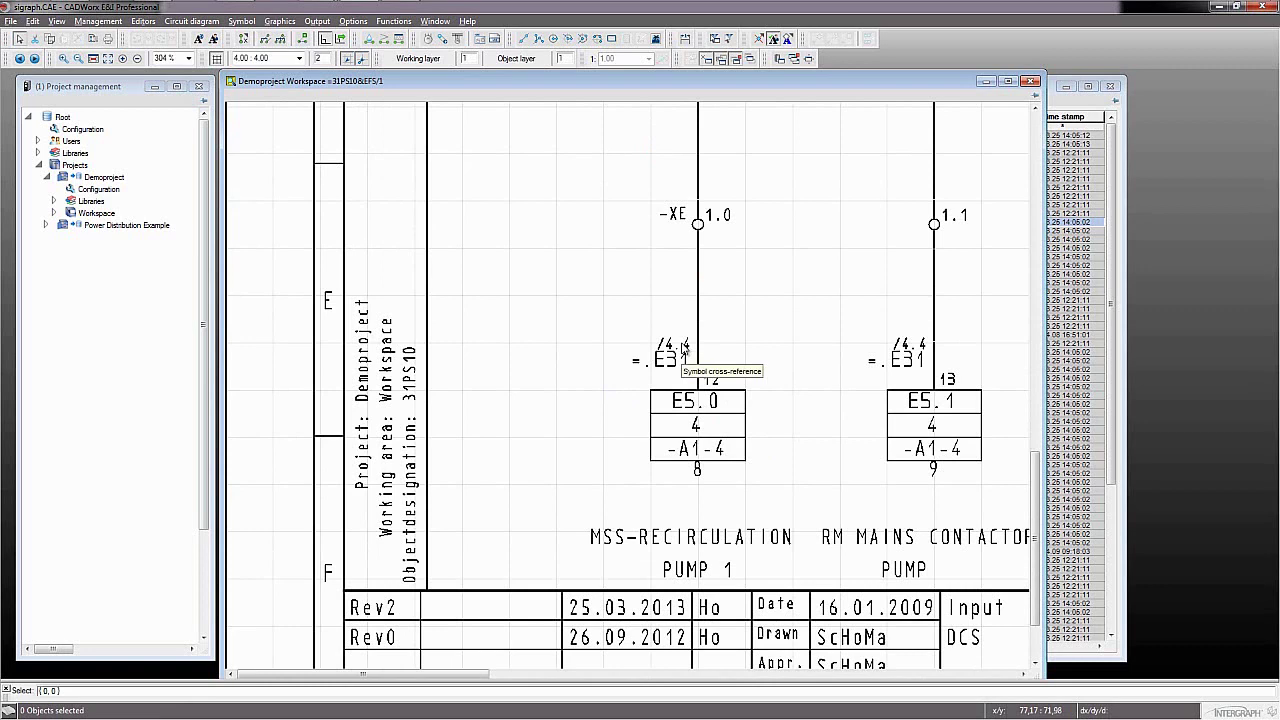
double_click(684, 348)
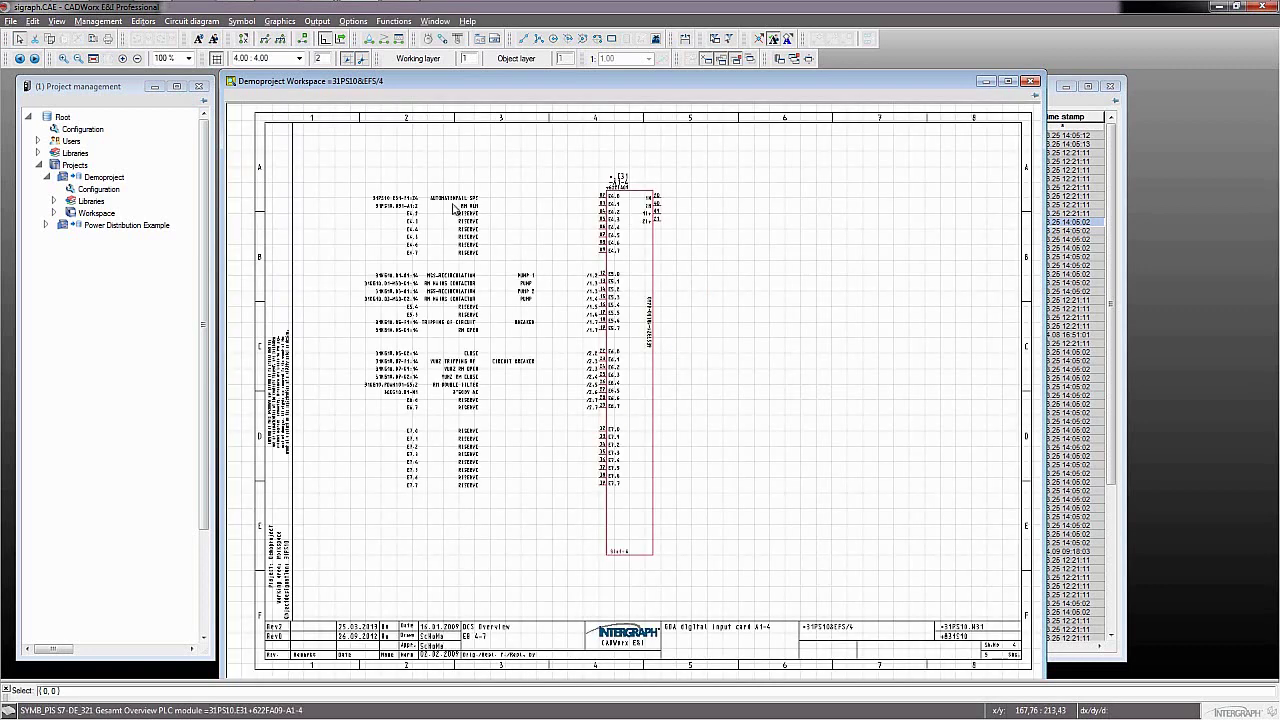
Open the cabinet diagram of PLC module -A1-4 from its symbol beside the E5 inputs
left_click(65, 61)
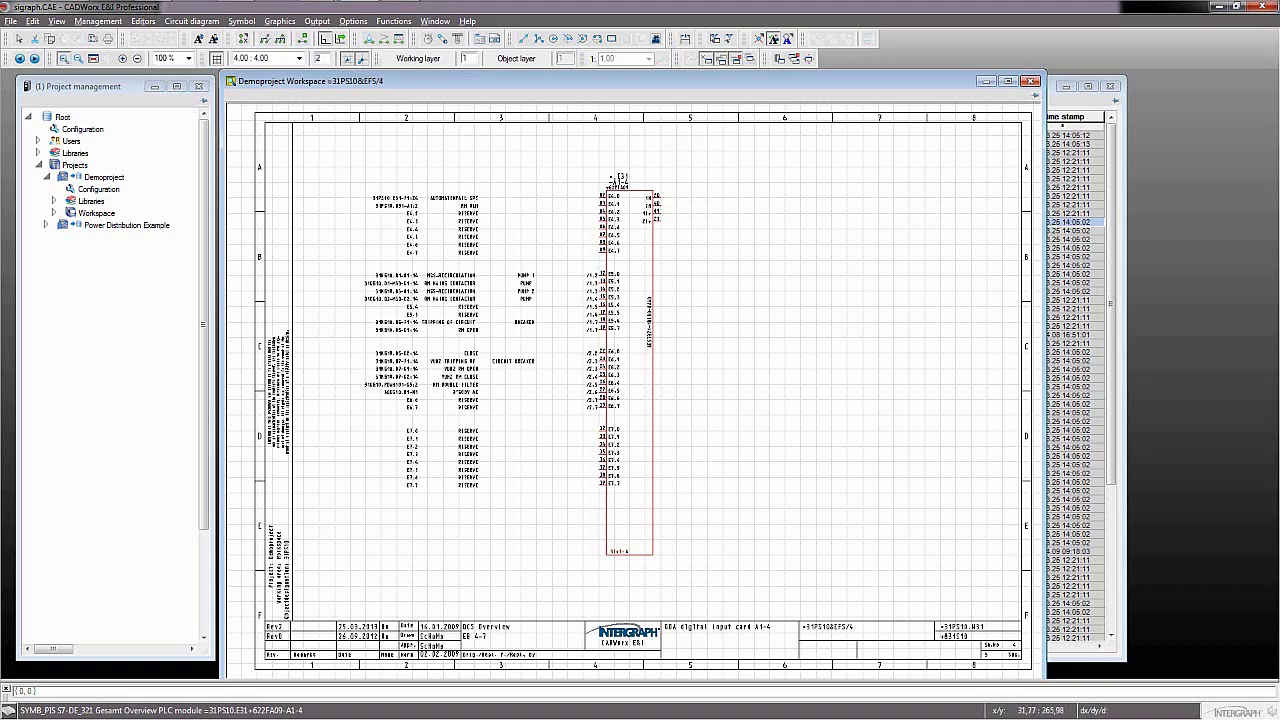
left_click_drag(327, 152, 670, 279)
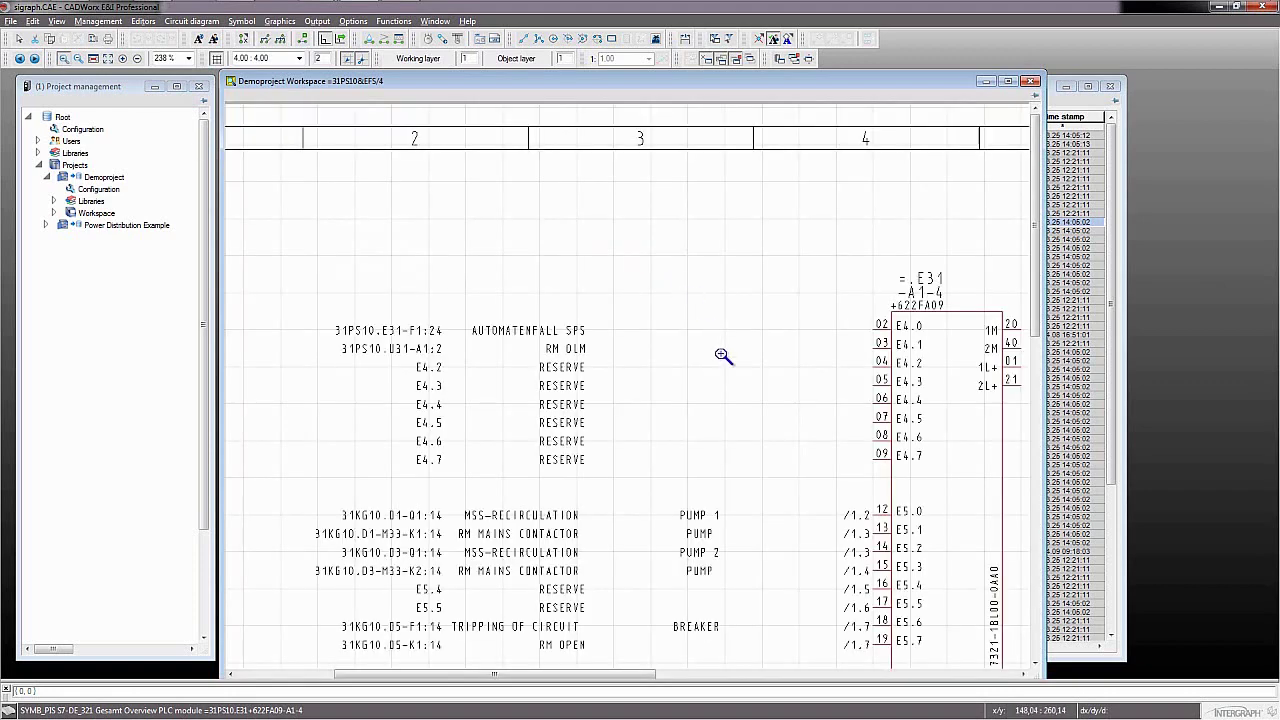
scroll(736, 397, "down", 3)
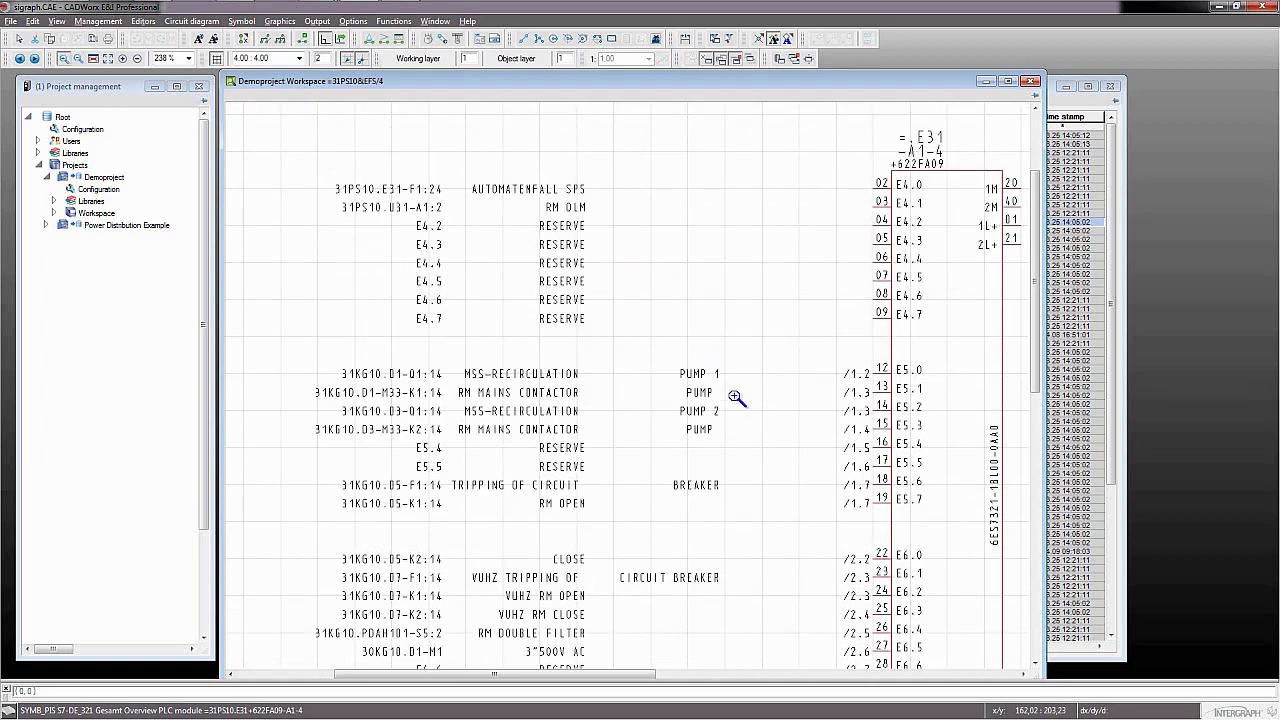
key("Escape")
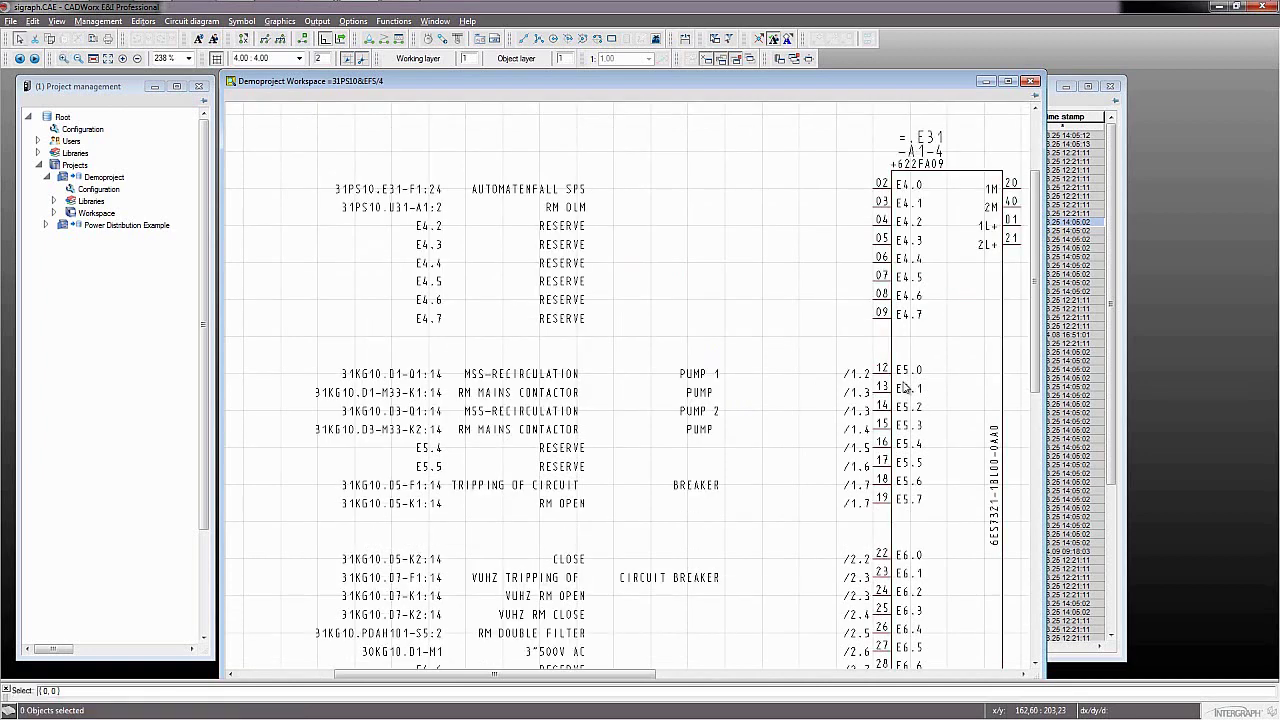
right_click(961, 350)
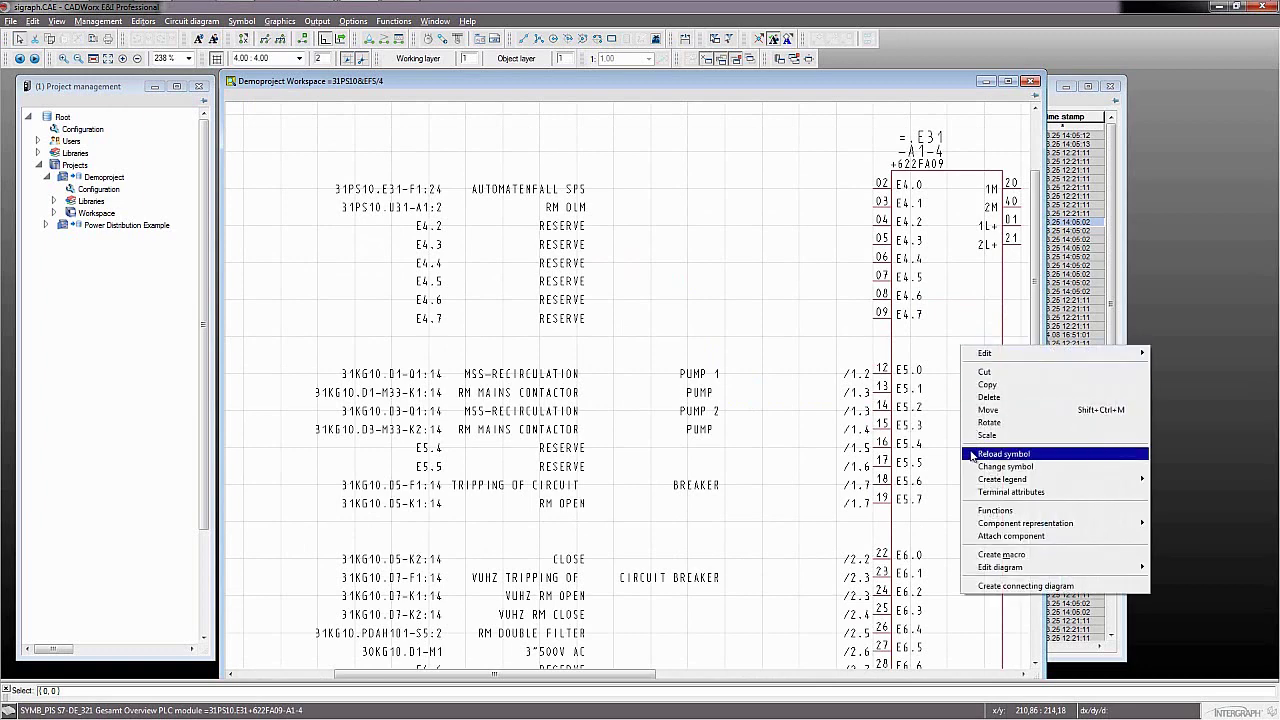
mouse_move(1036, 568)
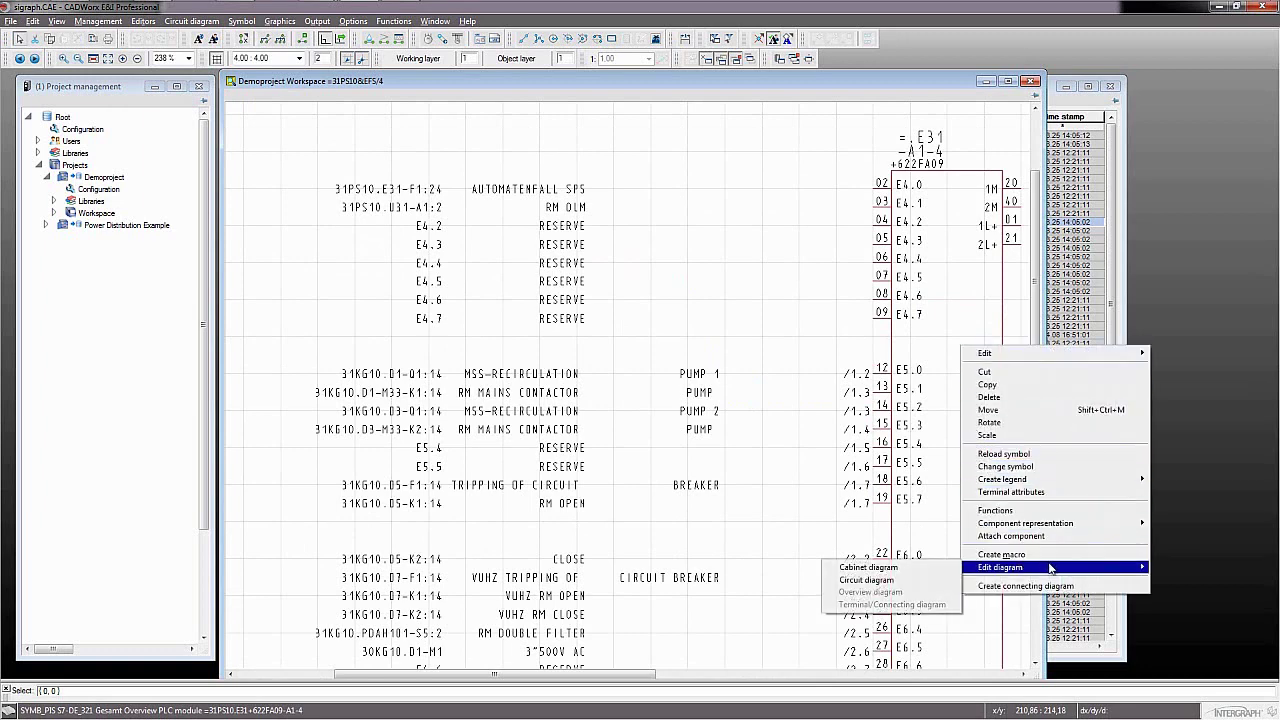
left_click(934, 569)
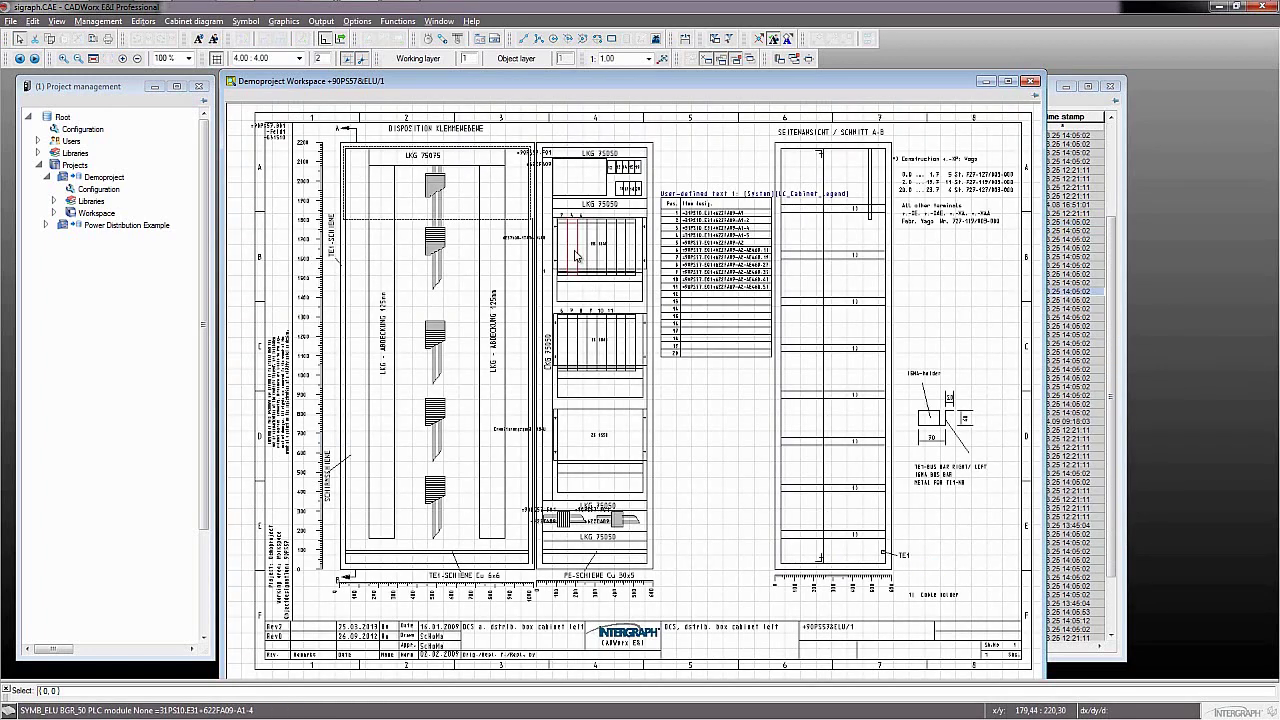
Open the circuit diagram of PLC module -A1-4 from its symbol in the cabinet diagram
right_click(576, 256)
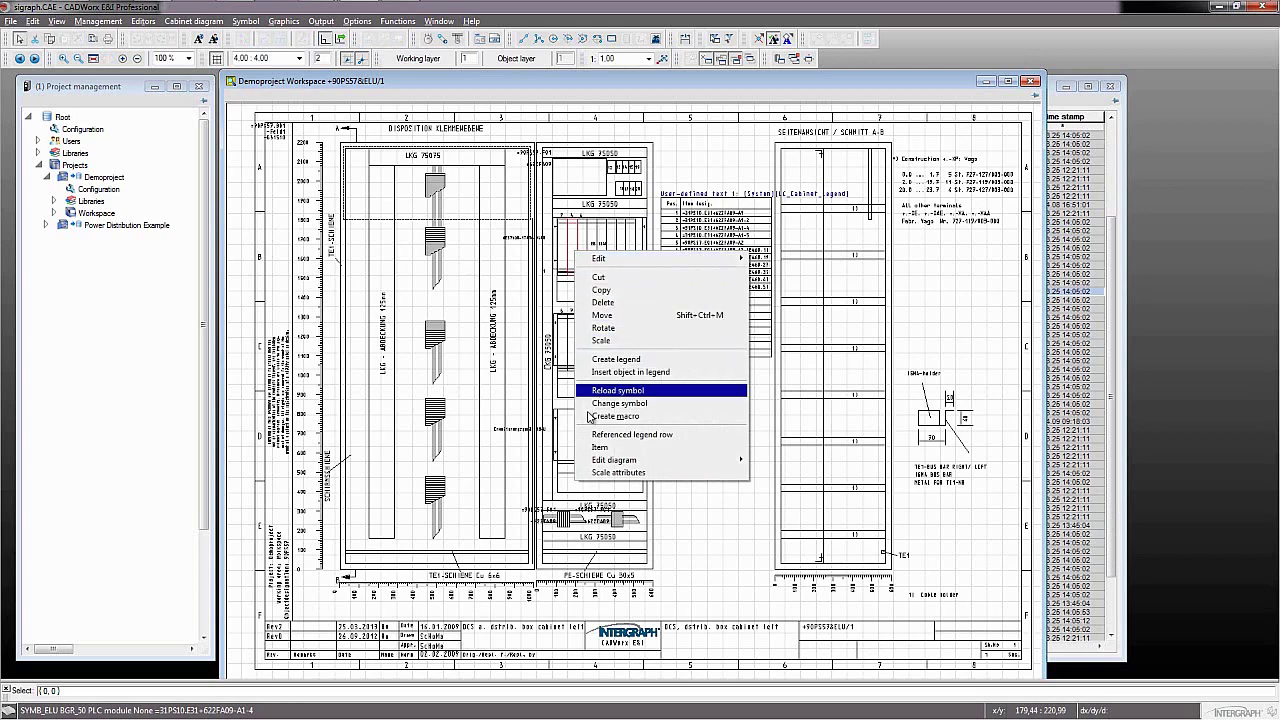
mouse_move(668, 464)
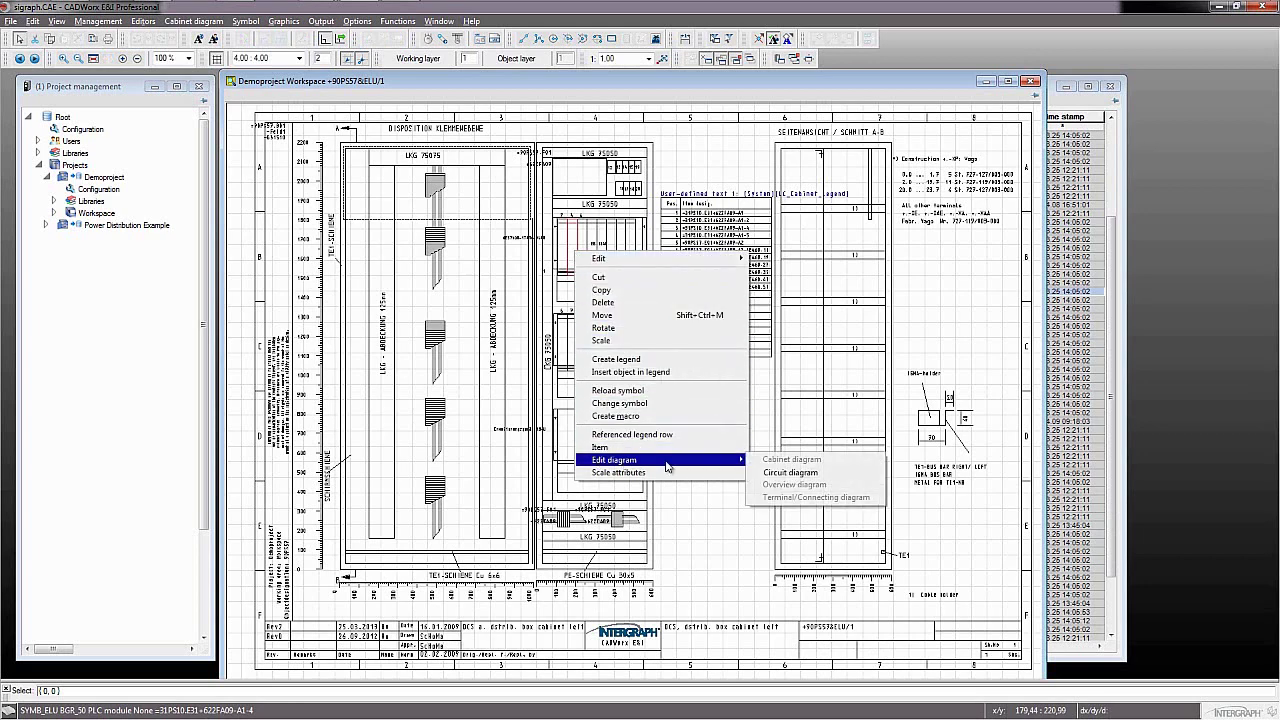
left_click(840, 473)
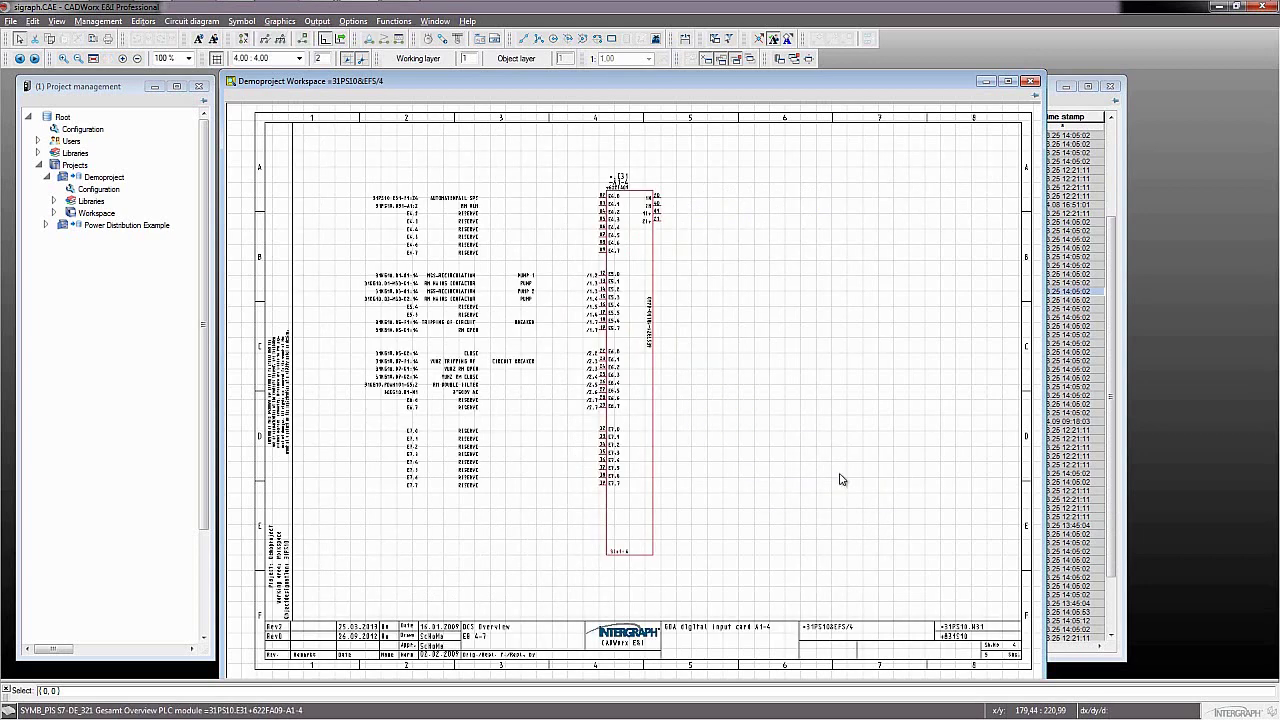
Open the PLC functions list of module -A1-4 and bring its Cross-reference column into view
right_click(636, 265)
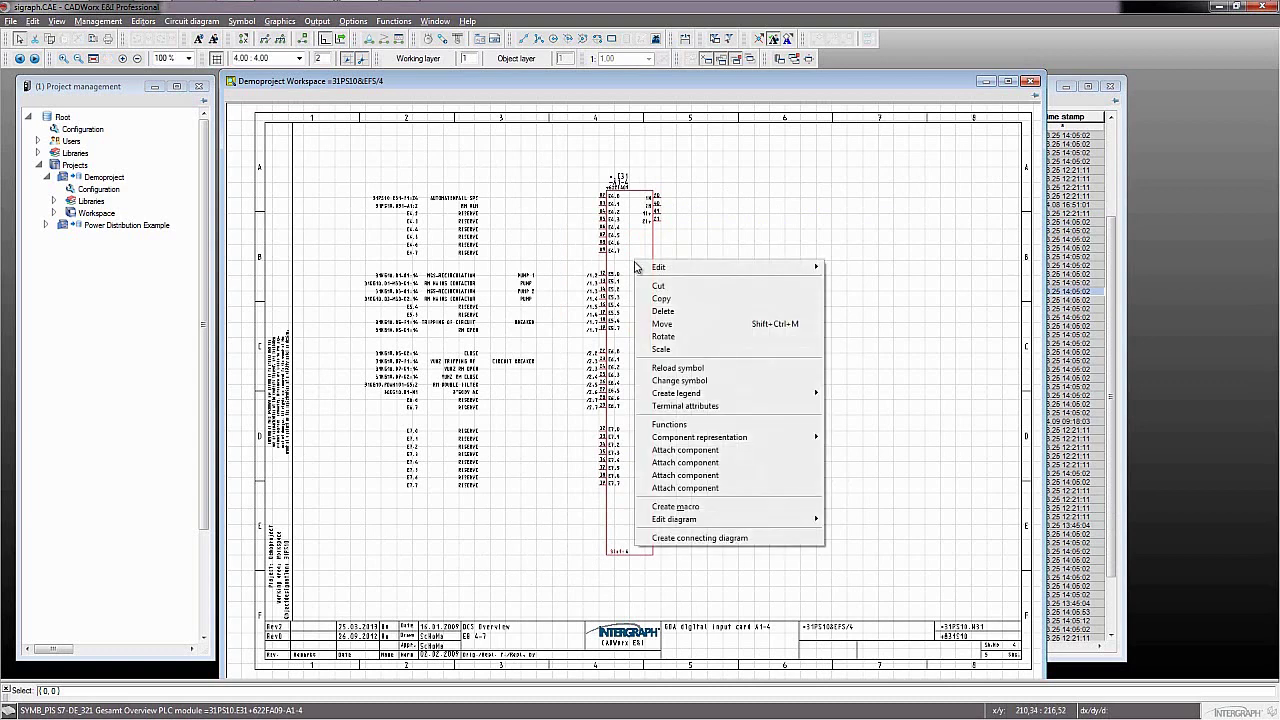
left_click(711, 428)
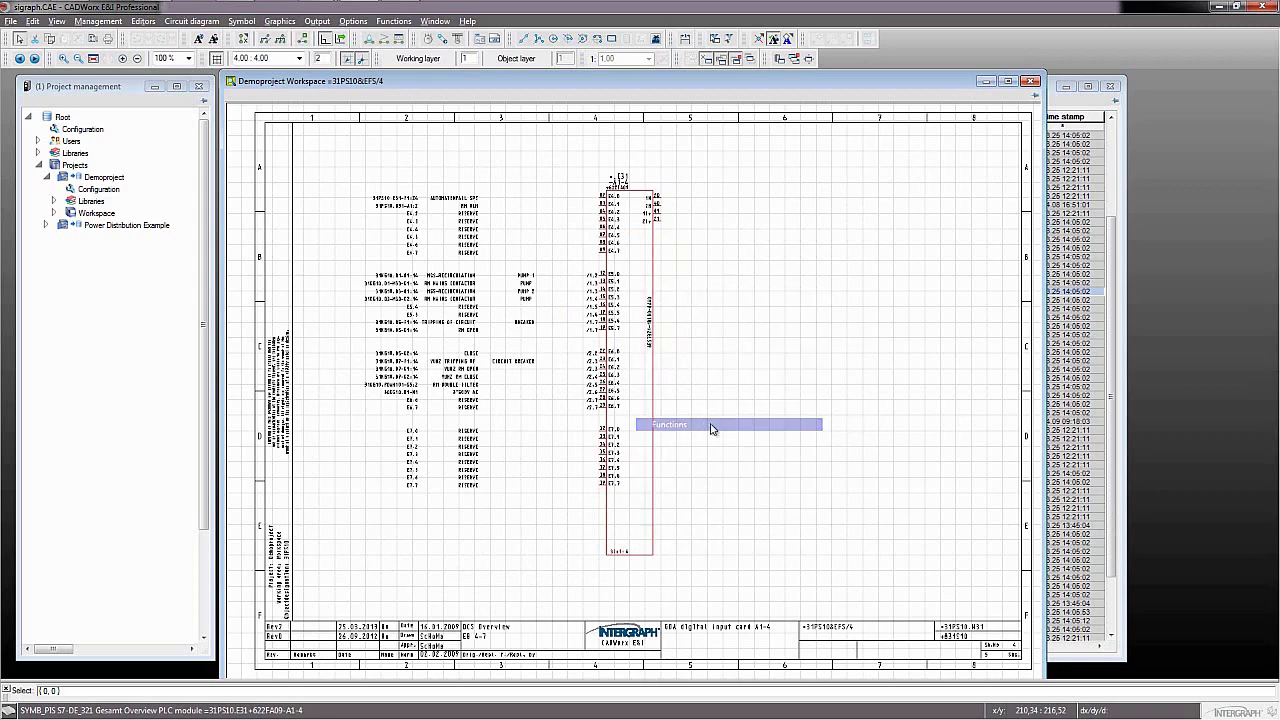
left_click_drag(686, 361, 679, 181)
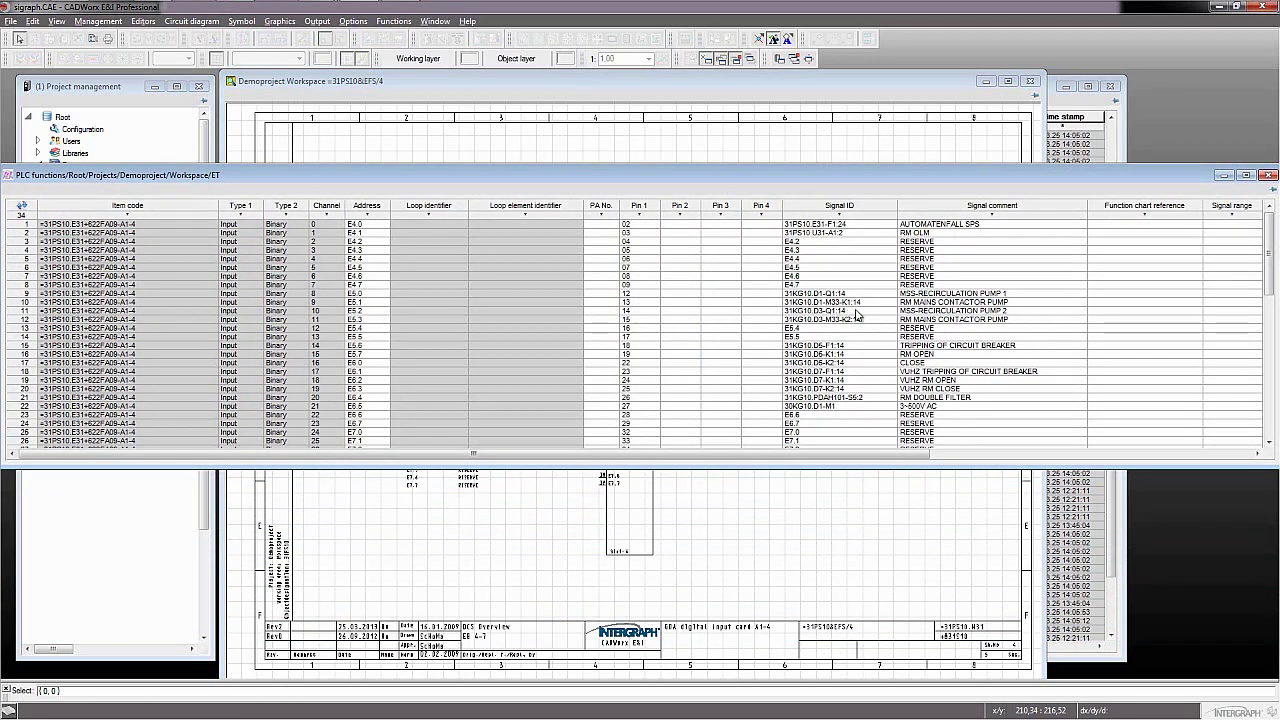
left_click_drag(920, 452, 1248, 436)
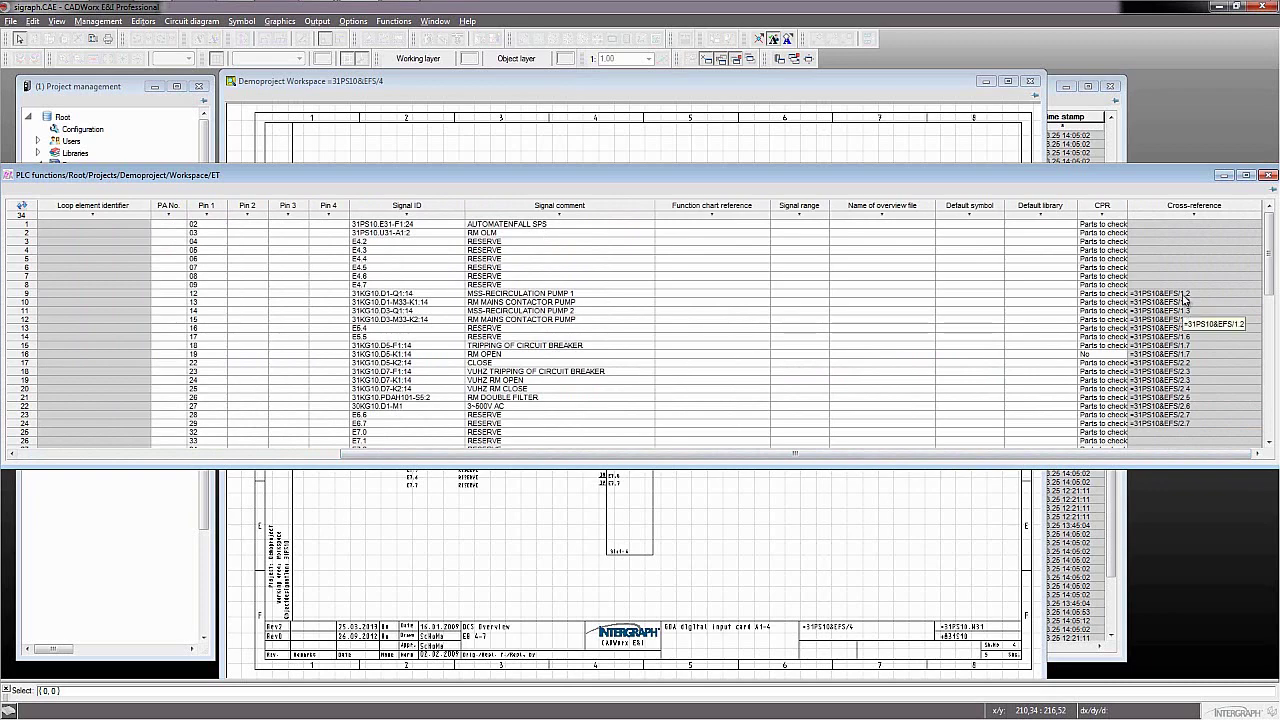
Follow the cross-reference =31PS10&EFS/1.2 of channel E5.0 to its circuit diagram and close the PLC functions list
left_click(1184, 296)
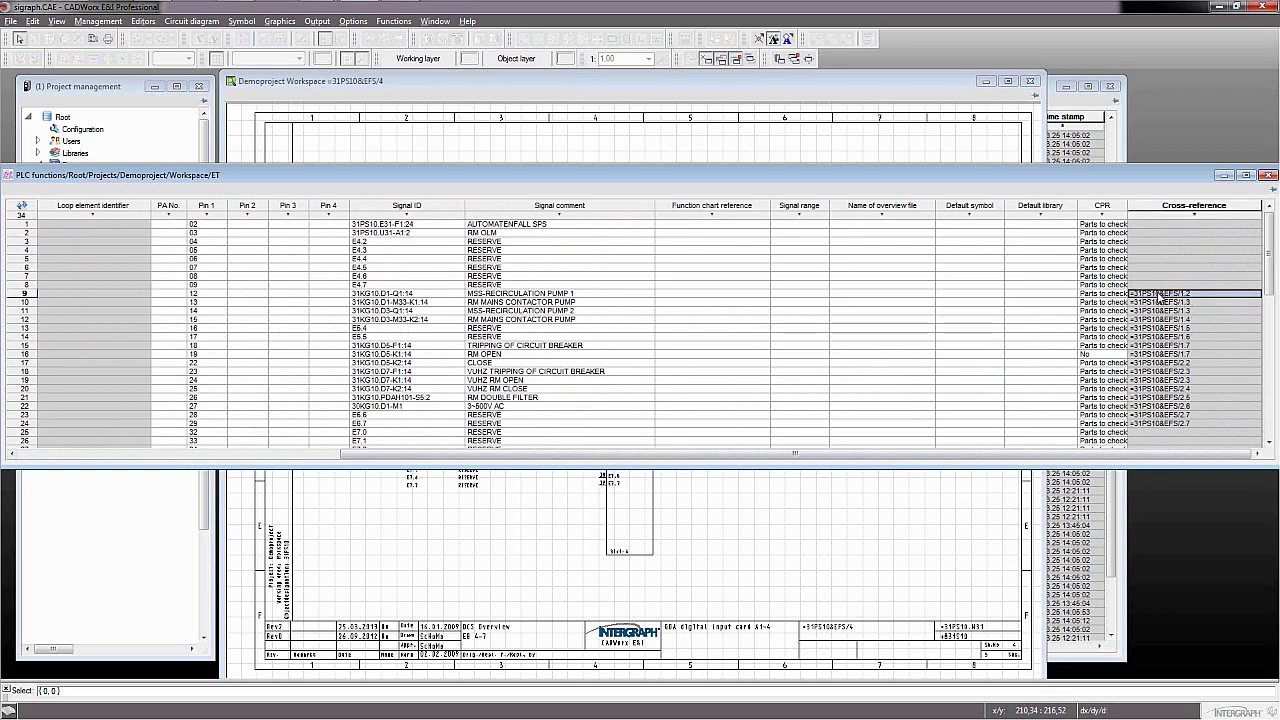
double_click(1160, 296)
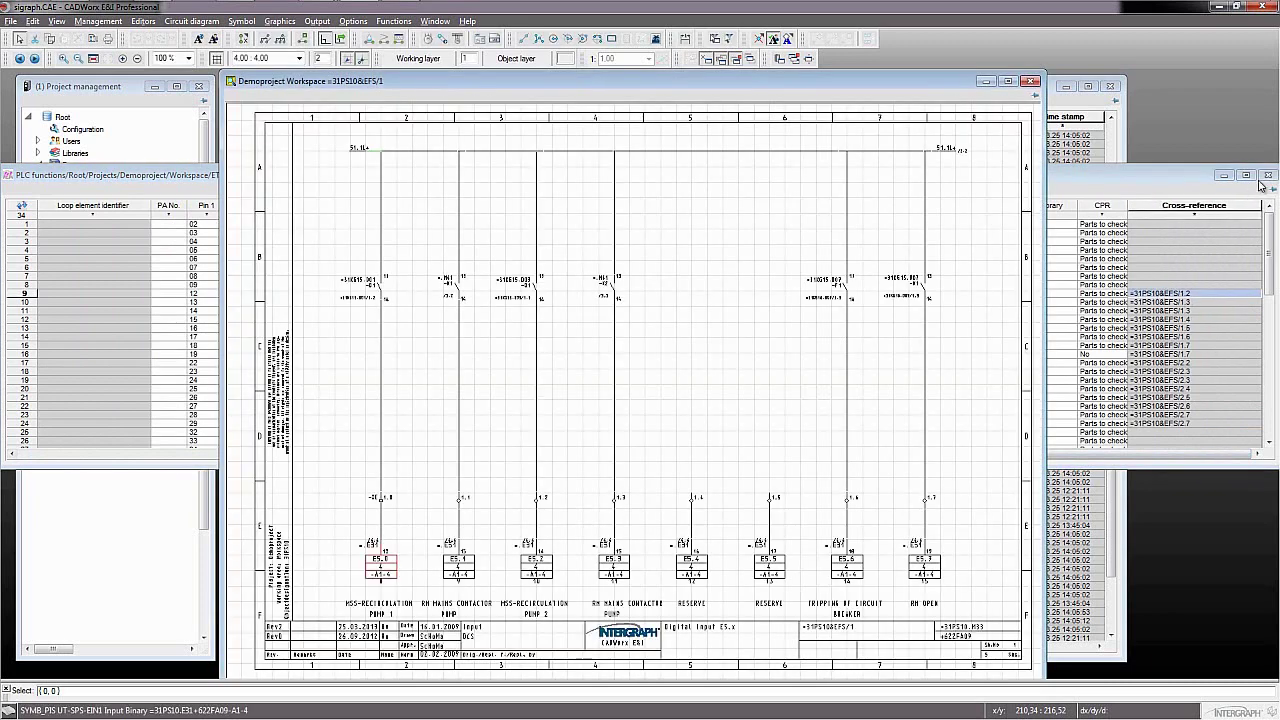
left_click(1267, 175)
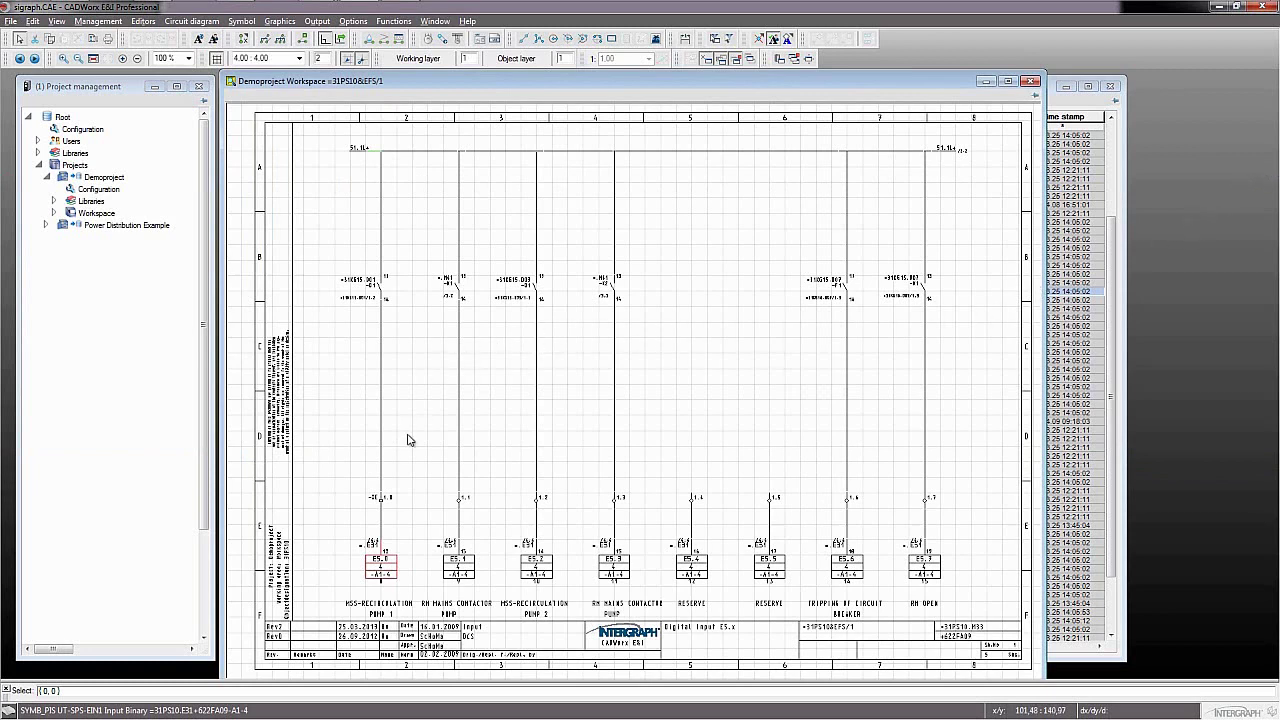
Follow the -Q1 contact's cross-reference to the motor circuit diagram, and open the overview diagram of motor -MP006
double_click(357, 298)
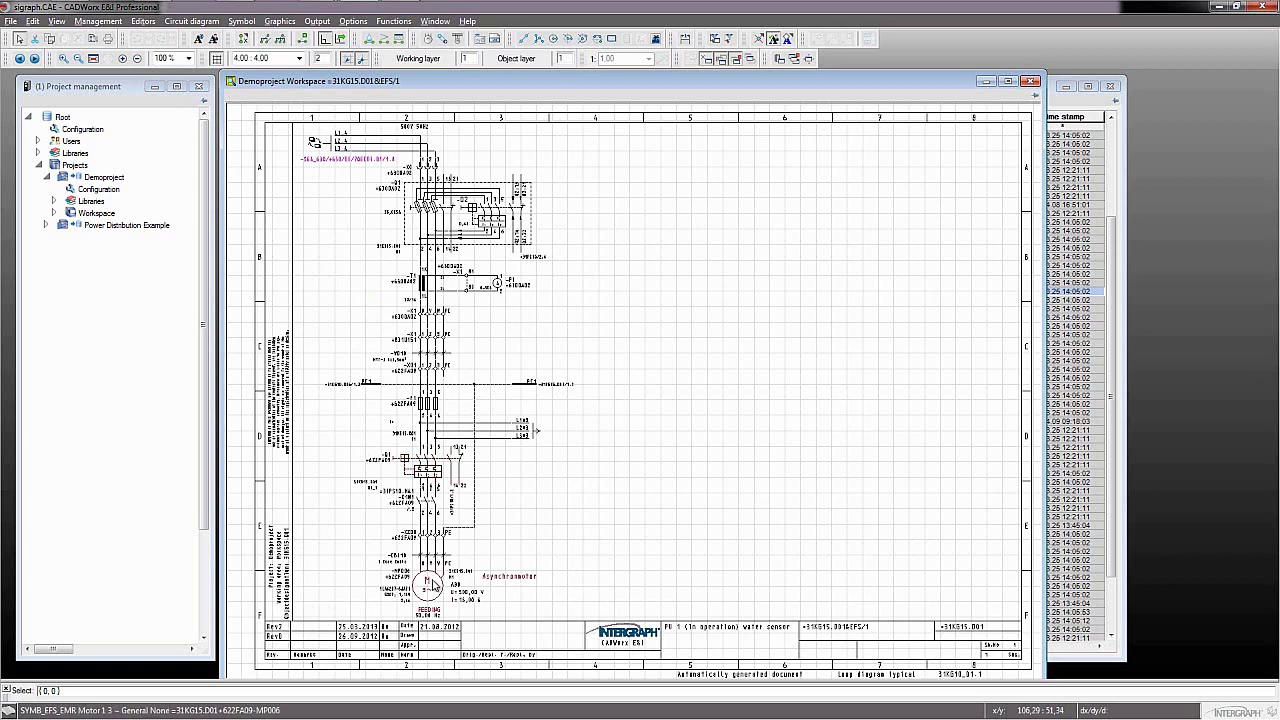
right_click(434, 584)
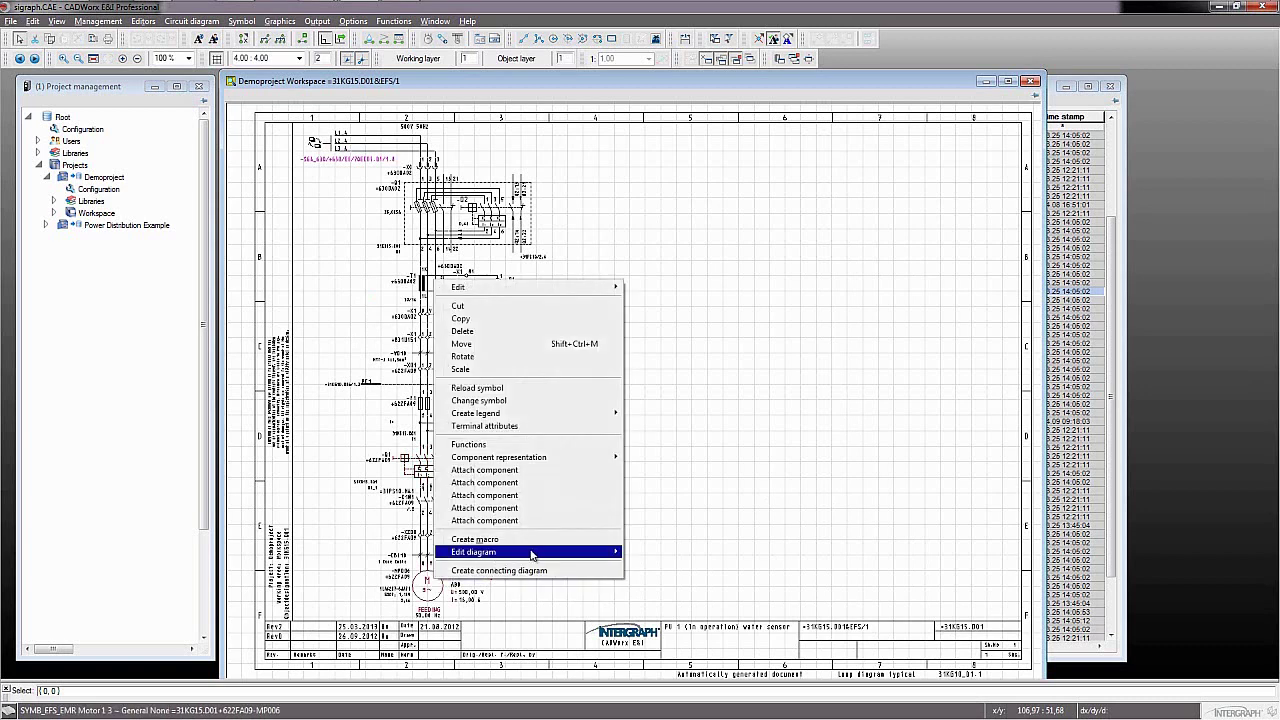
mouse_move(535, 553)
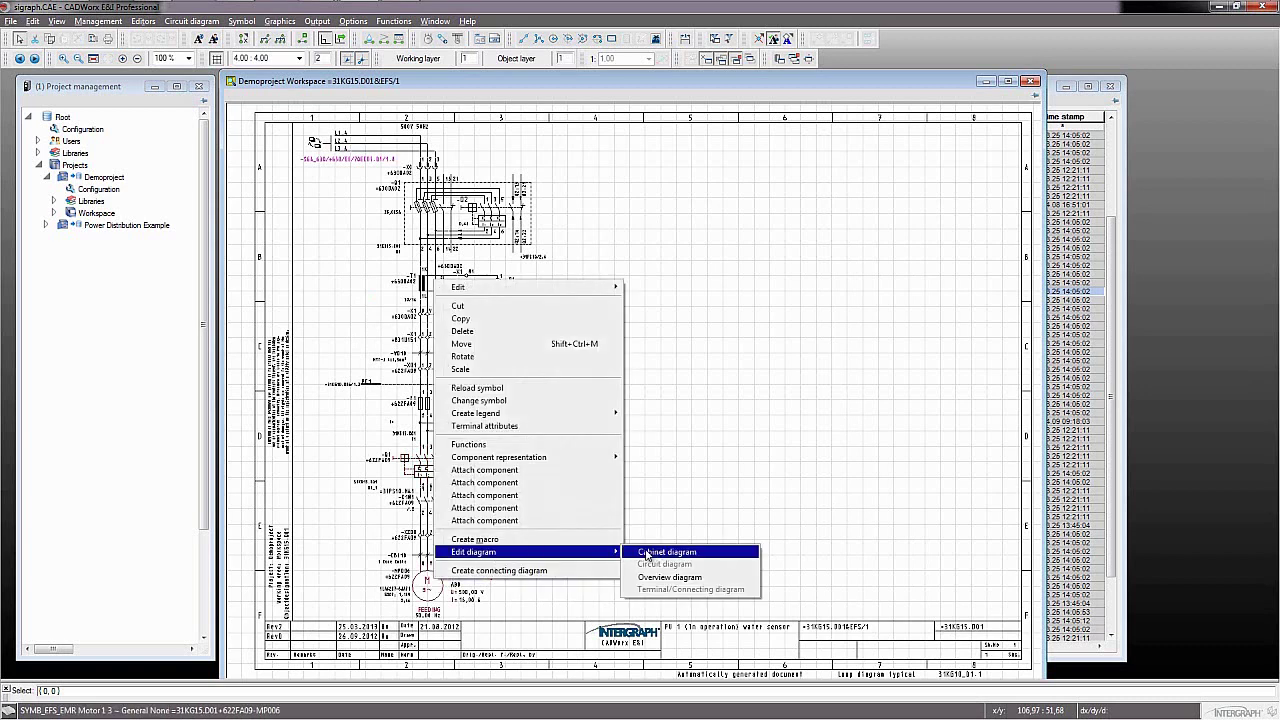
left_click(724, 580)
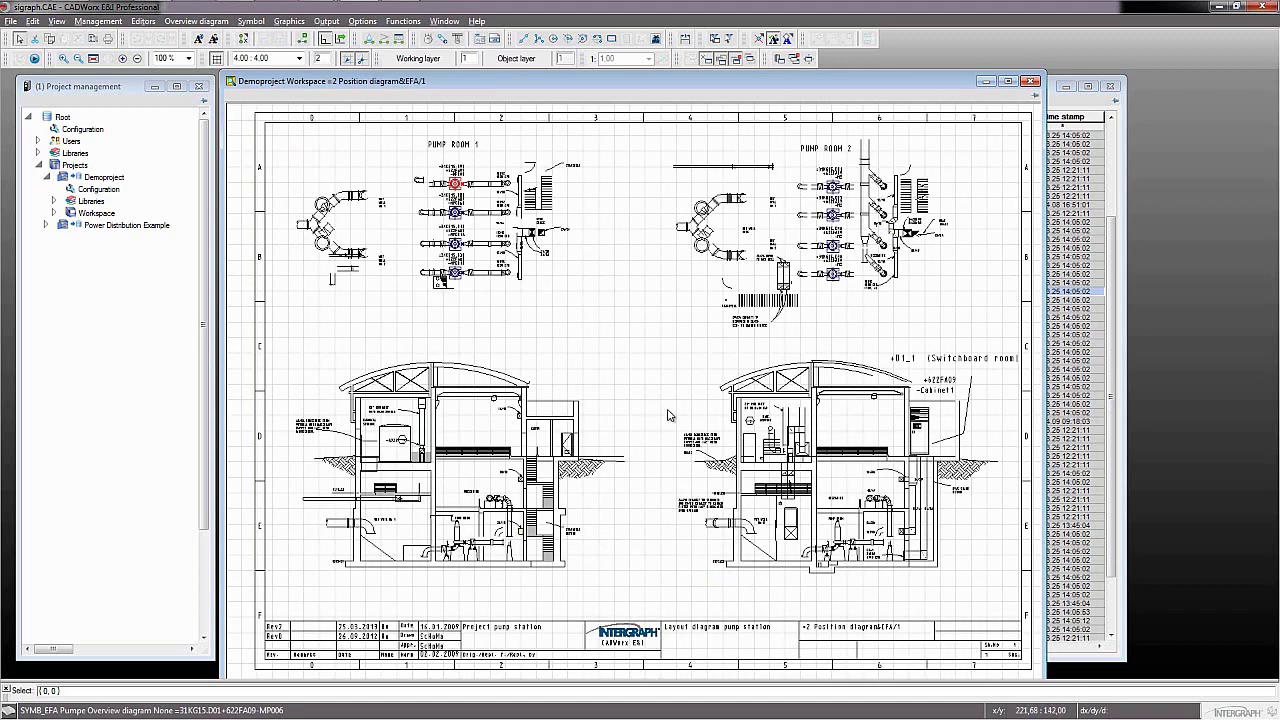
Open the cabinet diagram of +622FA09-Cabinet1 from its symbol in the switchboard room
right_click(930, 421)
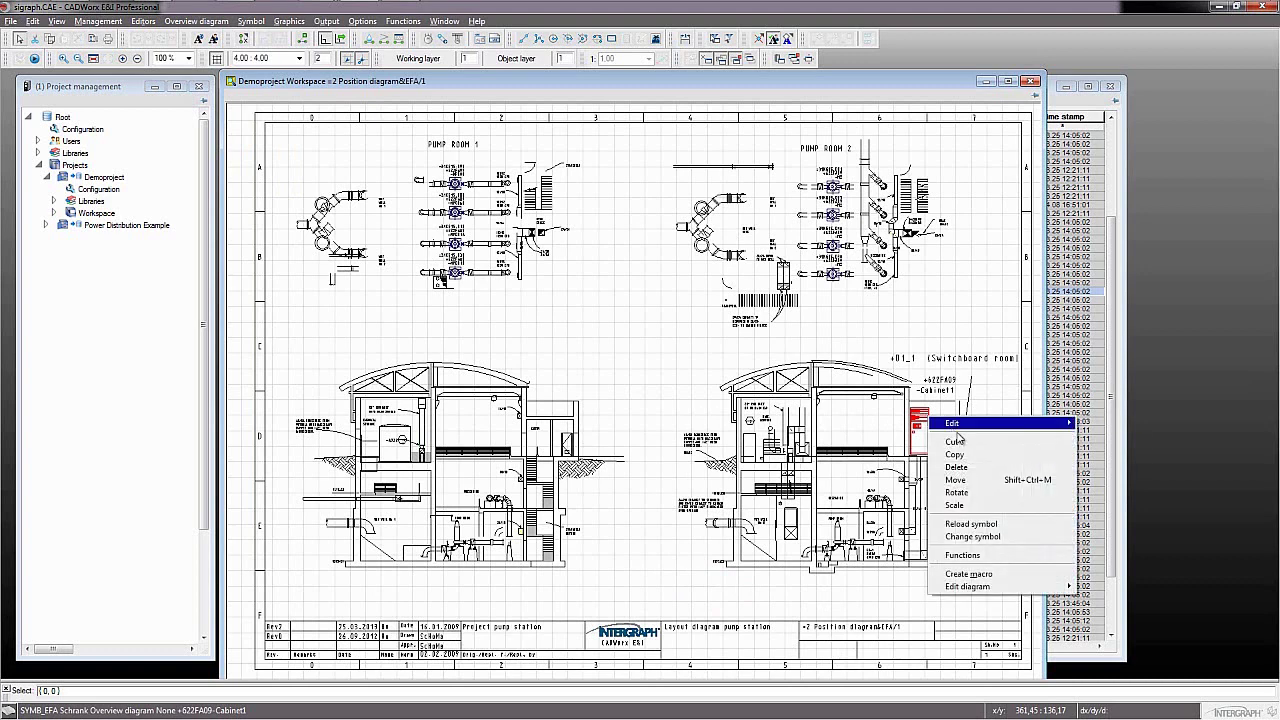
mouse_move(985, 593)
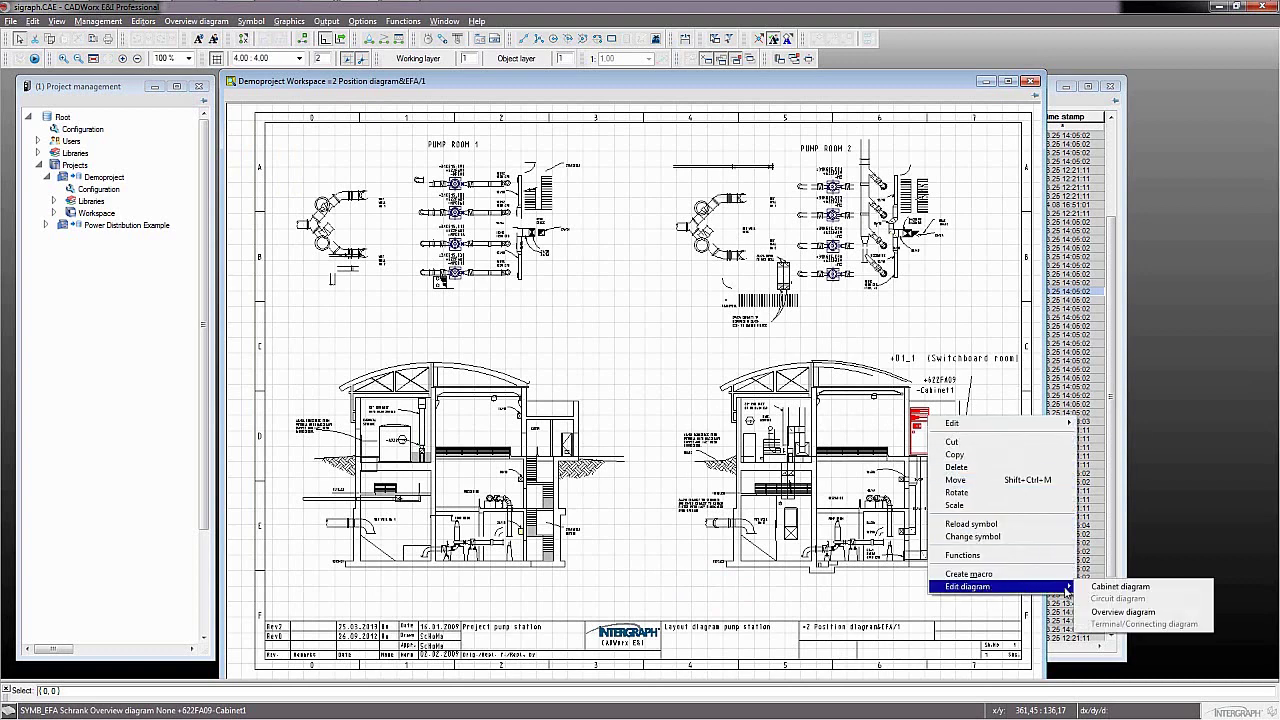
left_click(1184, 586)
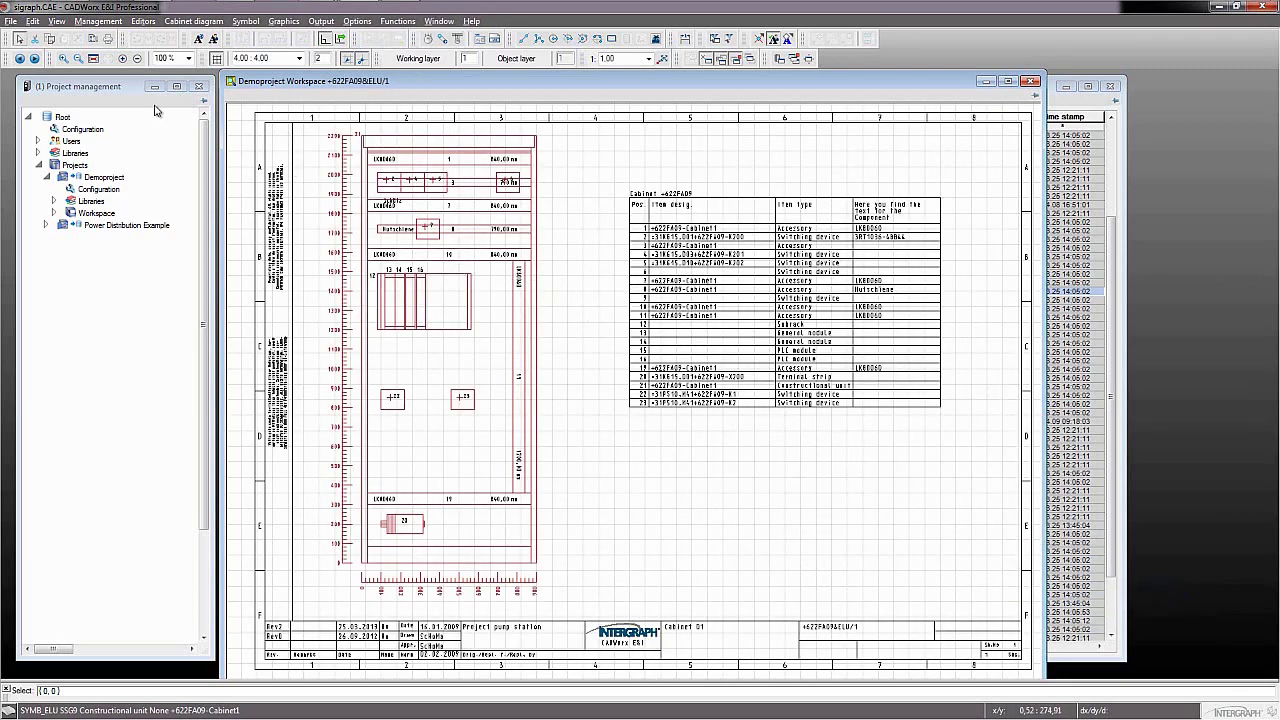
Zoom in on the upper cabinet section and jump from switching device 4 to its referenced legend row
left_click(63, 58)
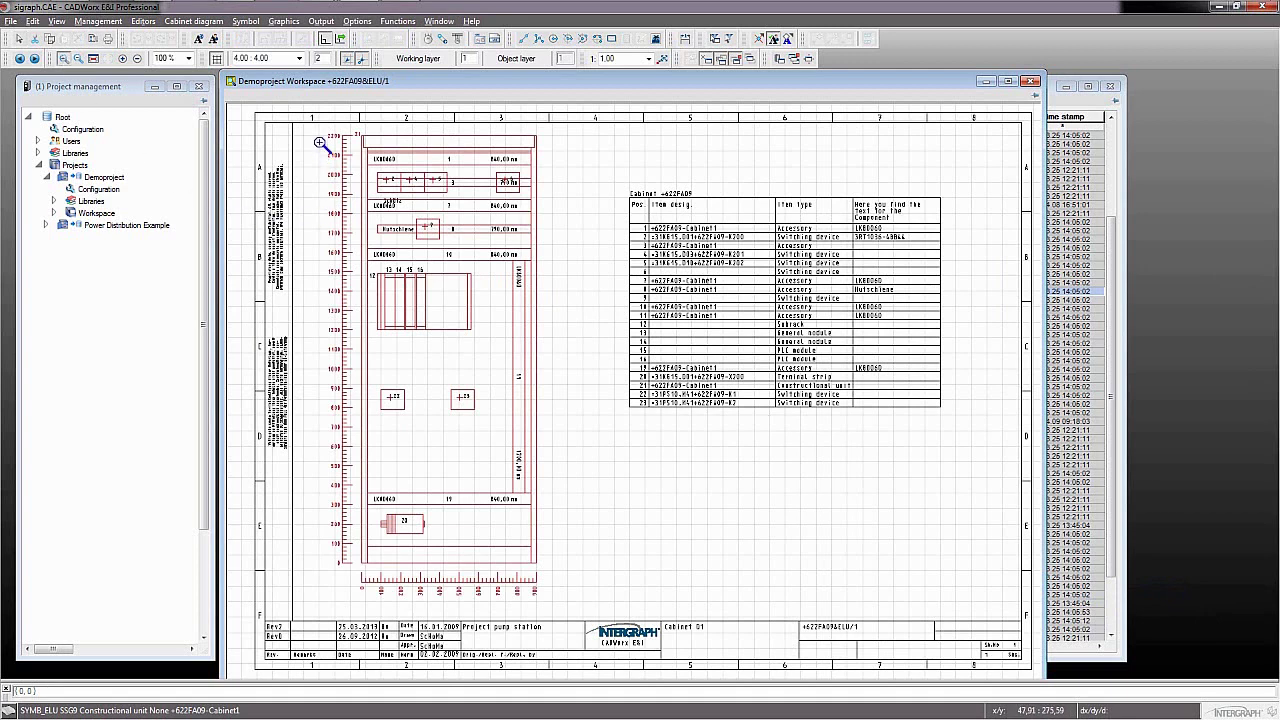
left_click_drag(330, 152, 569, 291)
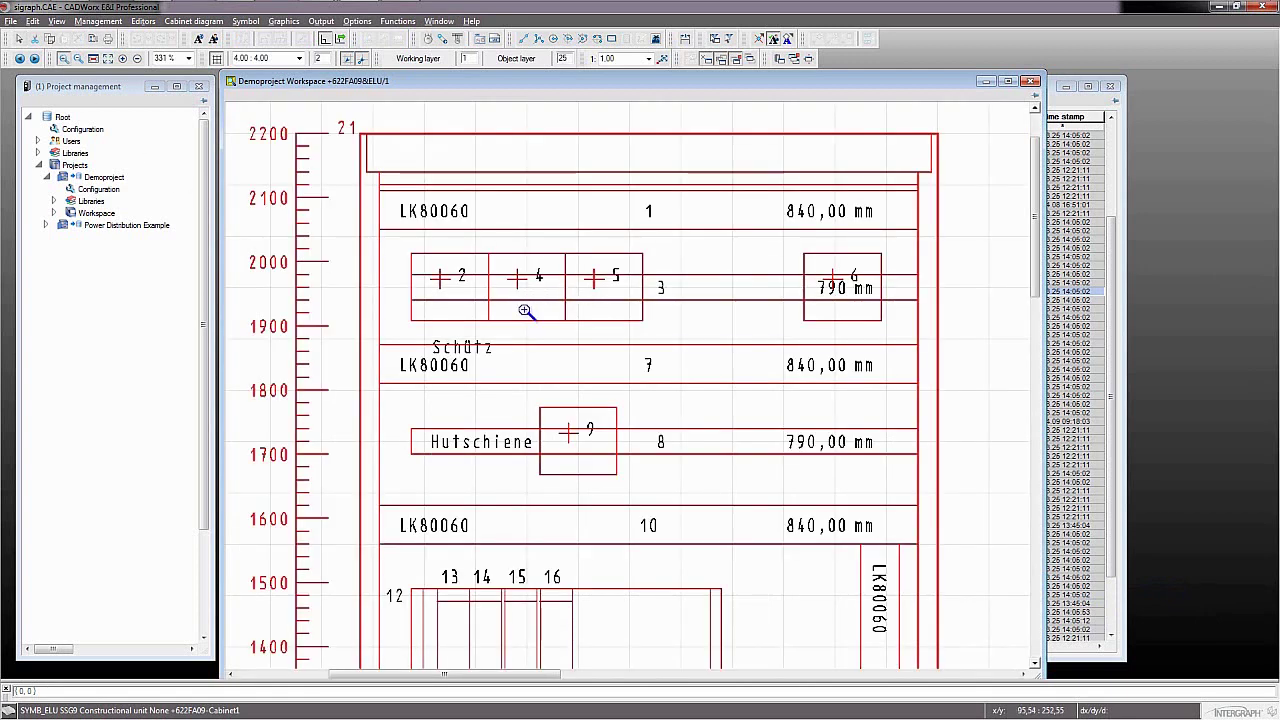
key("Escape")
left_click(525, 311)
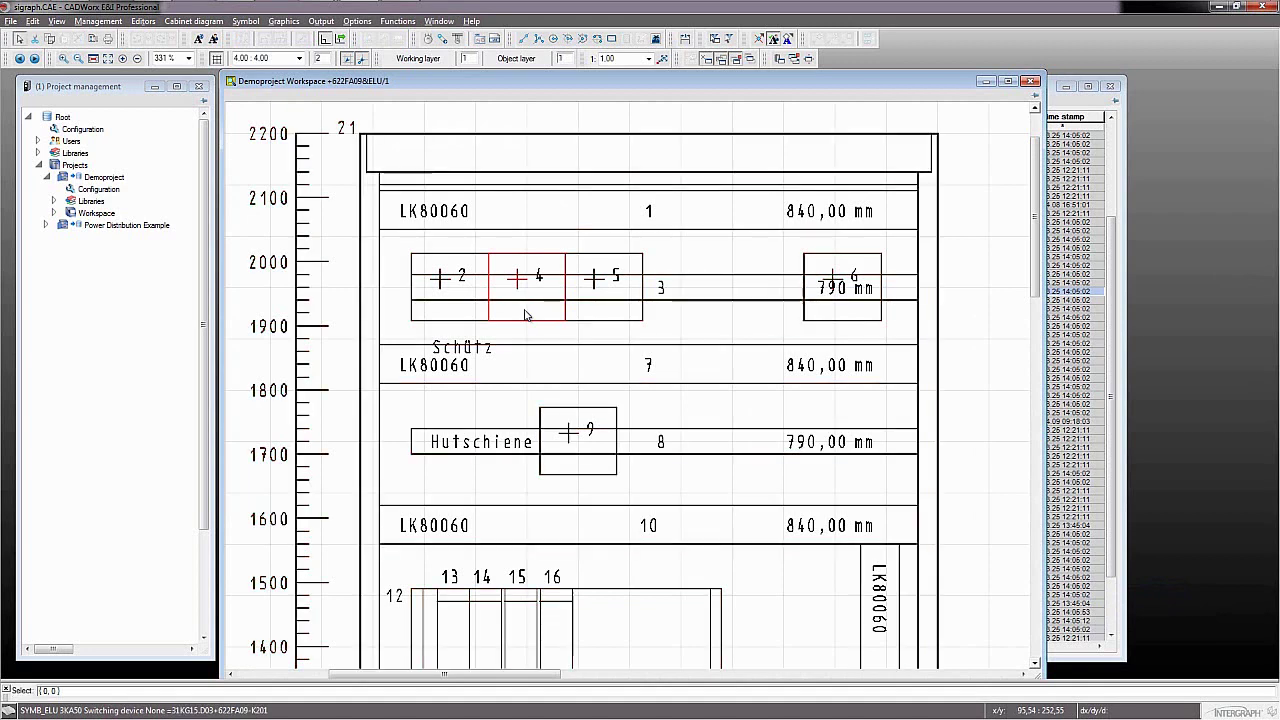
right_click(527, 314)
left_click(683, 496)
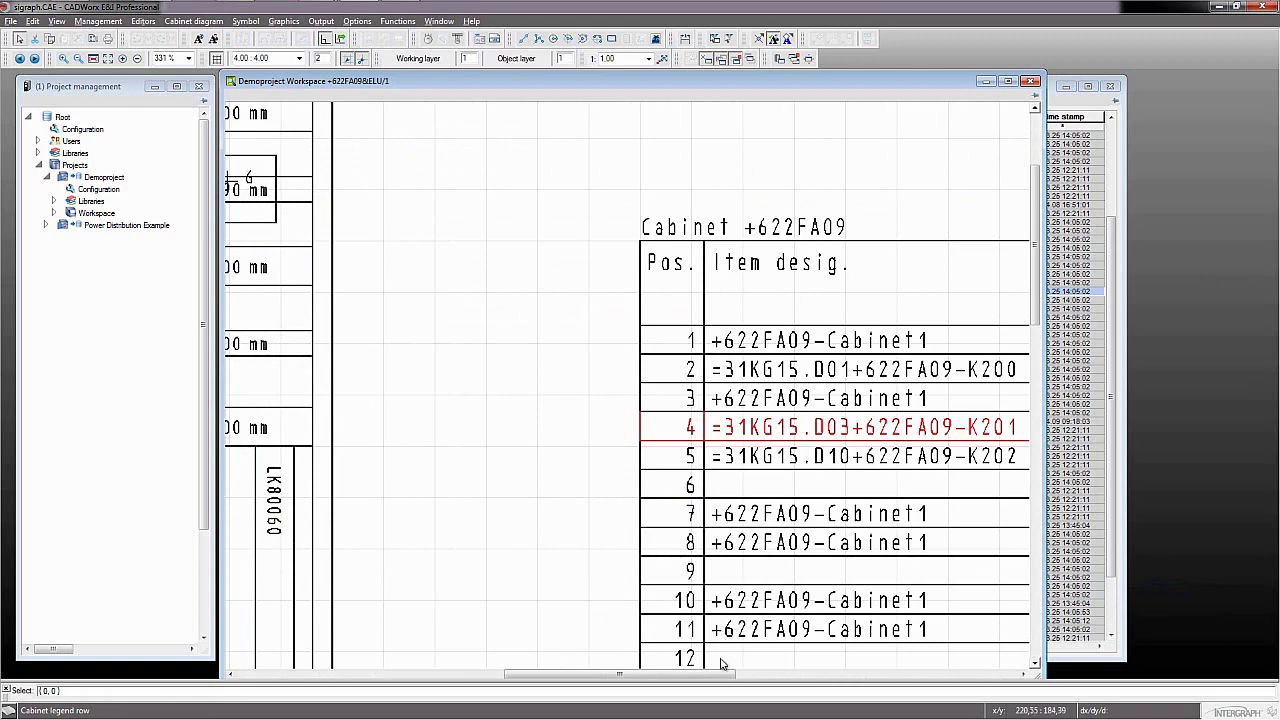
Follow the symbol reference of legend row 4 (-K201) back to its device in the cabinet layout
left_click_drag(724, 676, 782, 684)
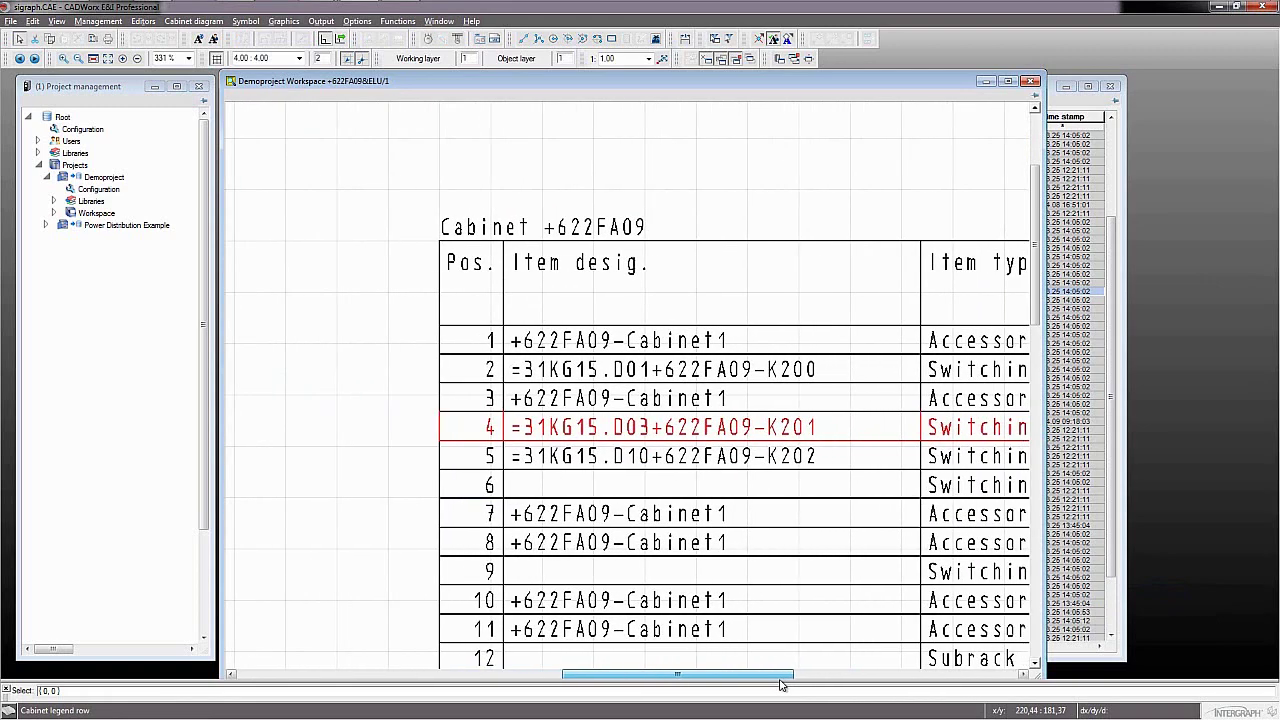
right_click(646, 424)
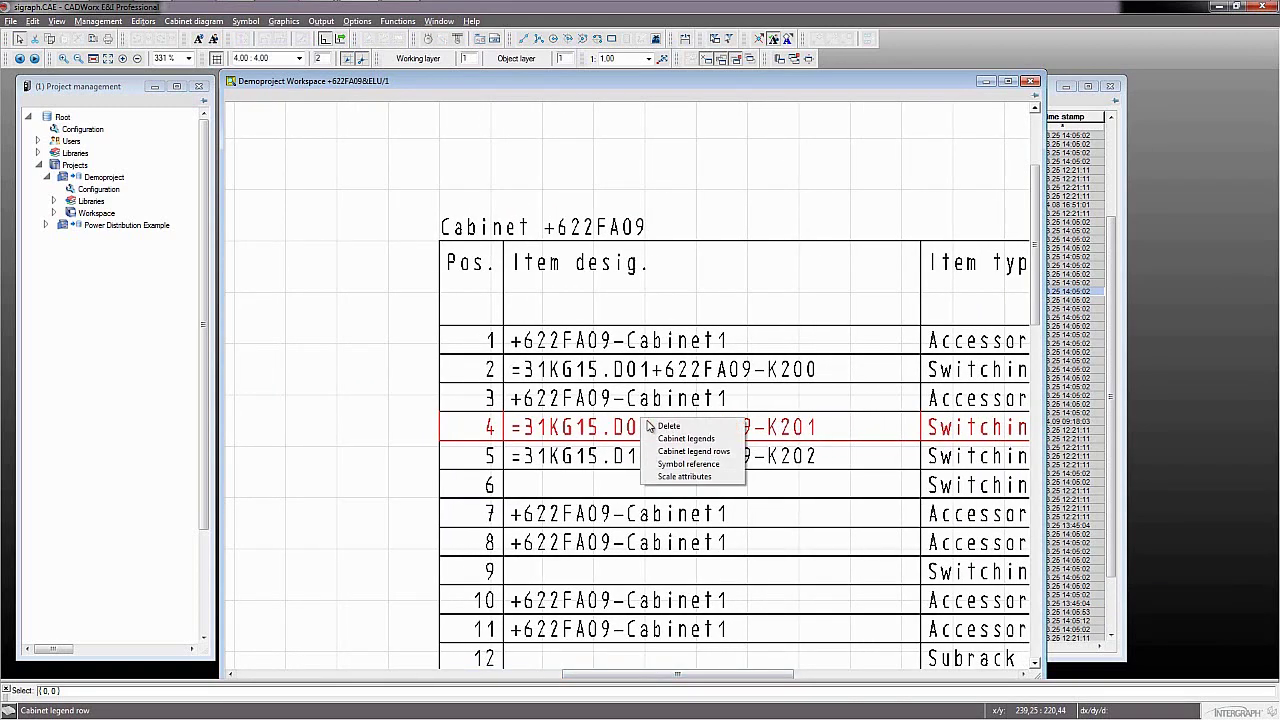
left_click(689, 464)
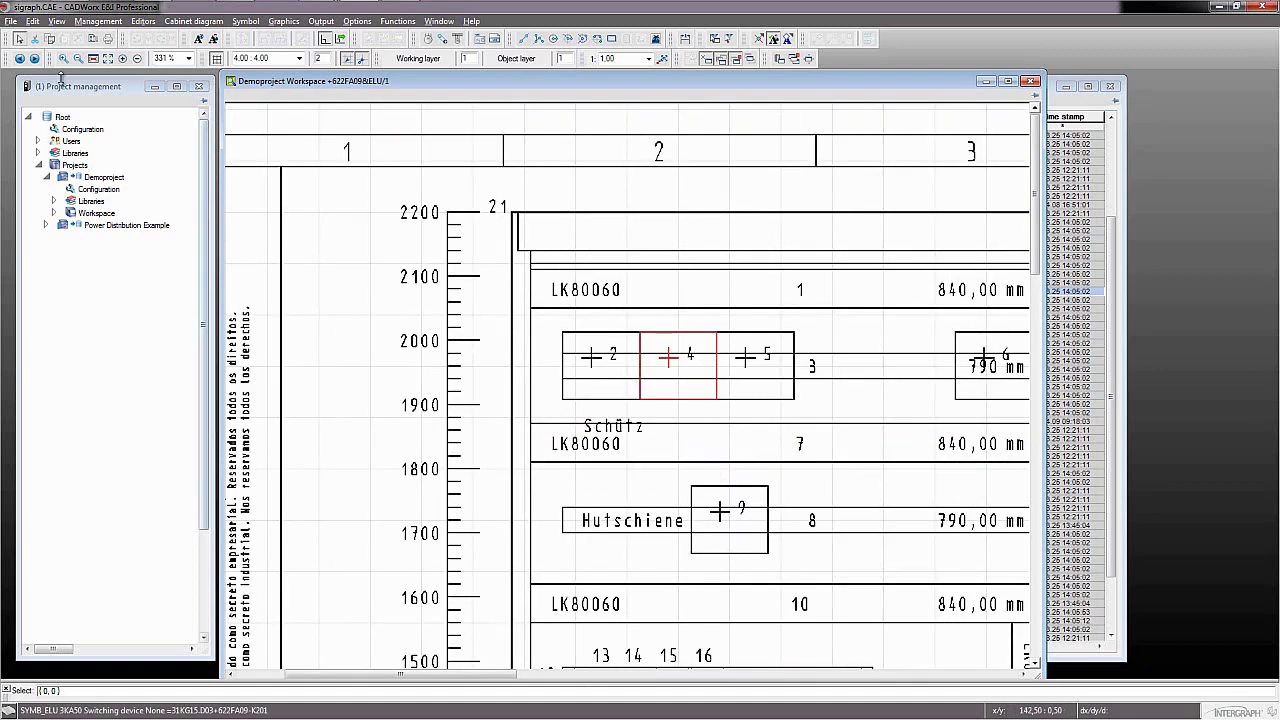
Go back to cabinet diagram +90PS57&ELU/1 and open the overview diagram of PLC module -A2-AE460.27
left_click(20, 60)
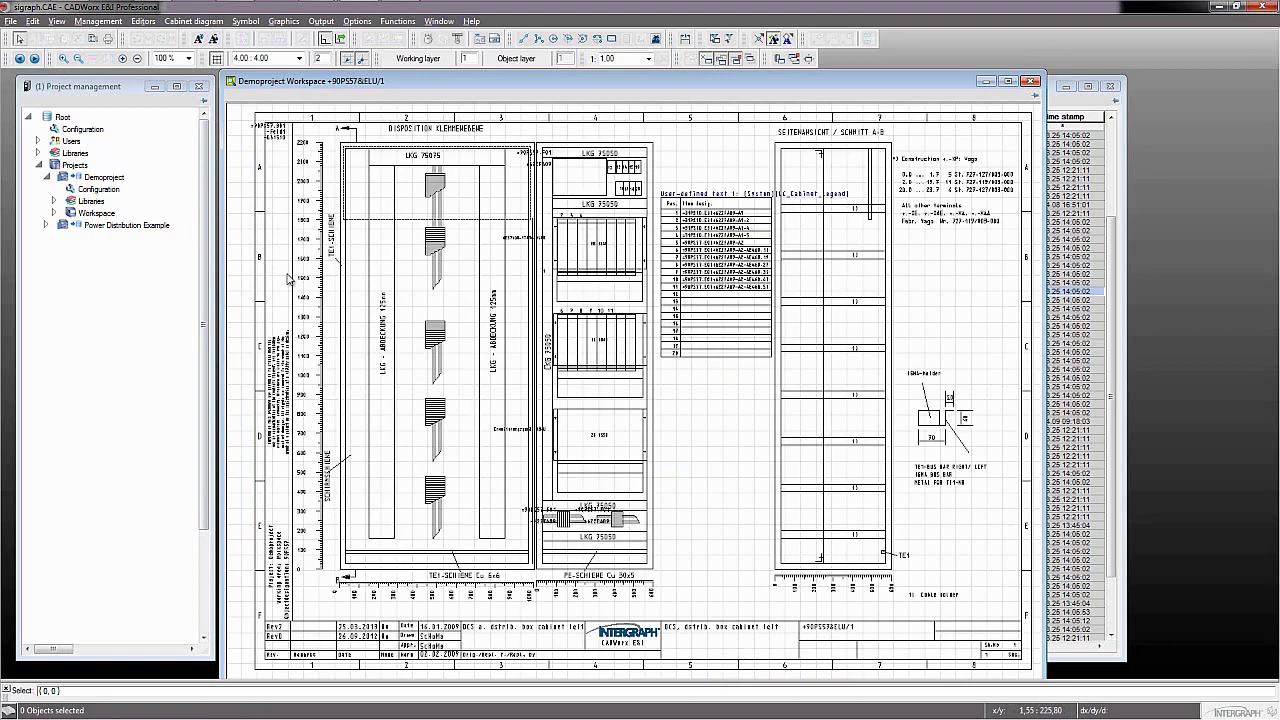
right_click(580, 334)
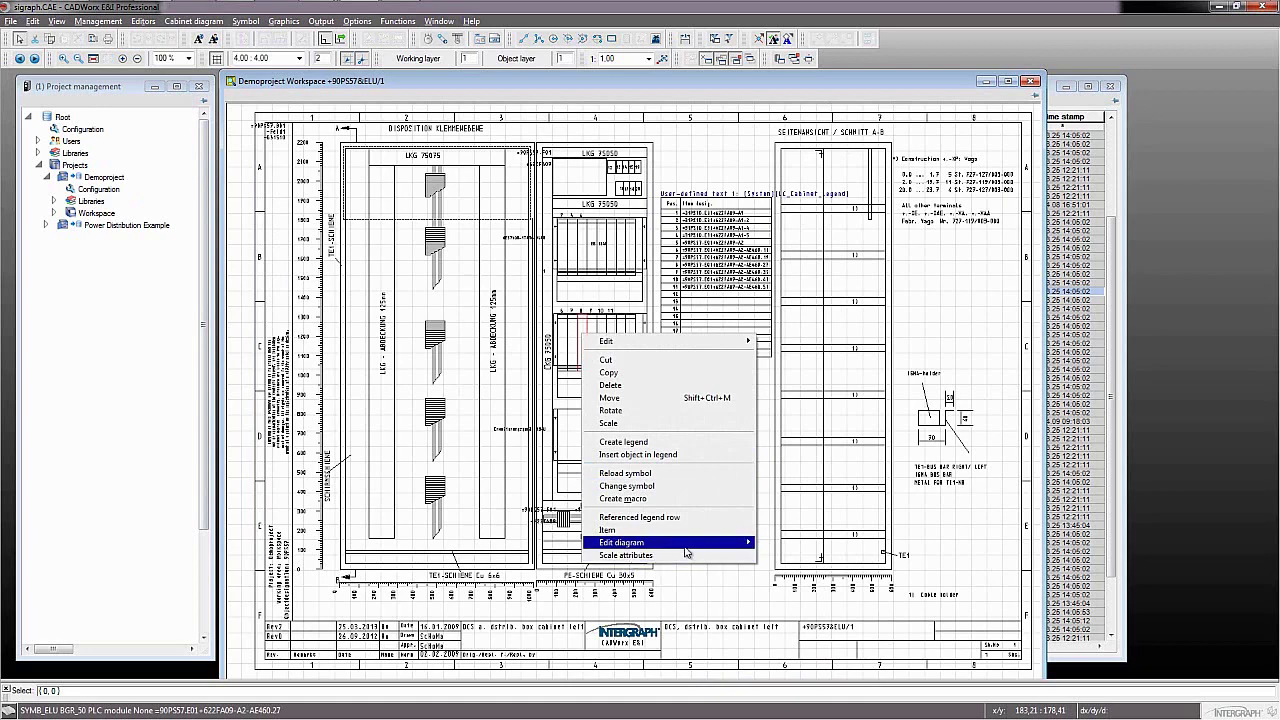
mouse_move(702, 544)
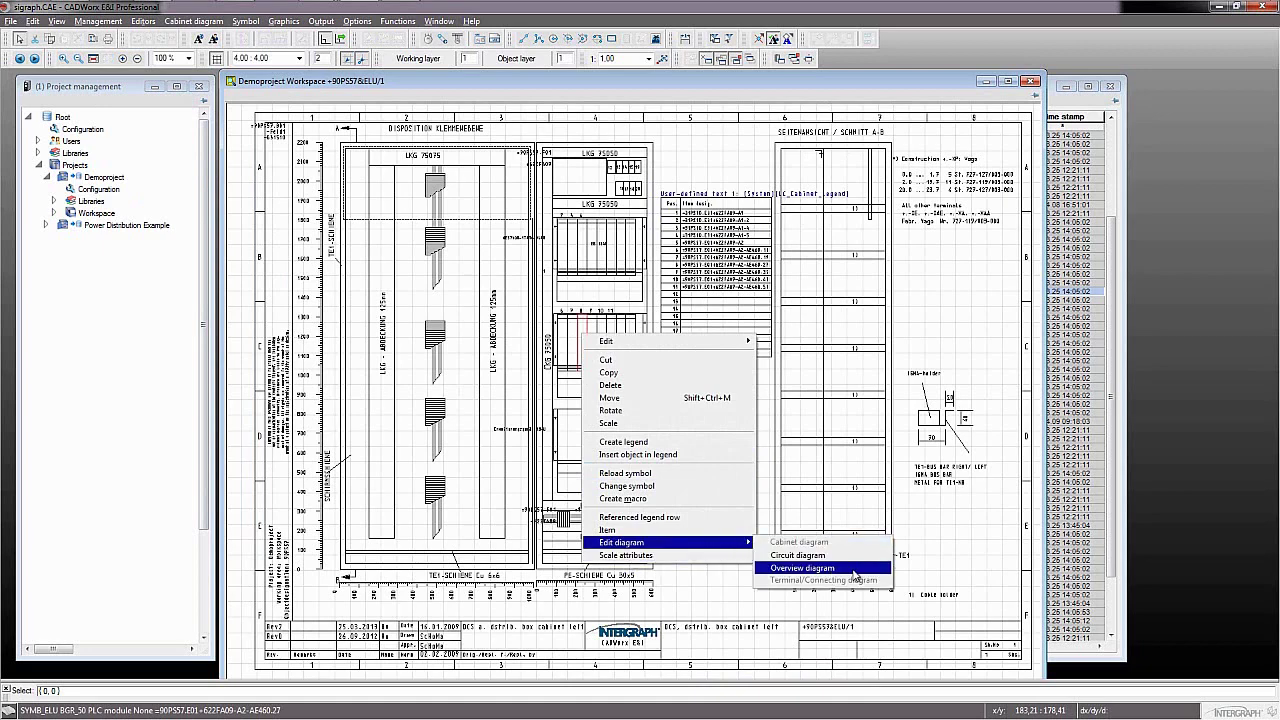
left_click(855, 568)
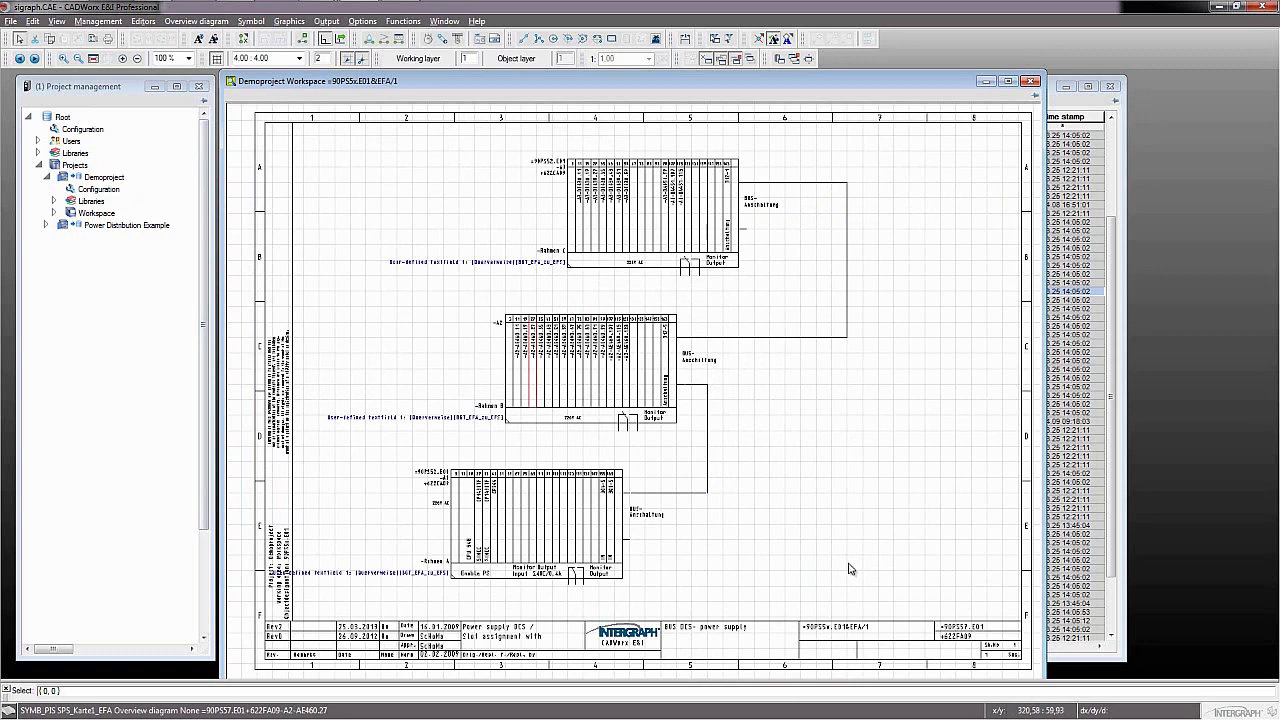
Open the circuit diagram of PLC module -A2-AE460.27 from its card in the overview diagram
right_click(535, 383)
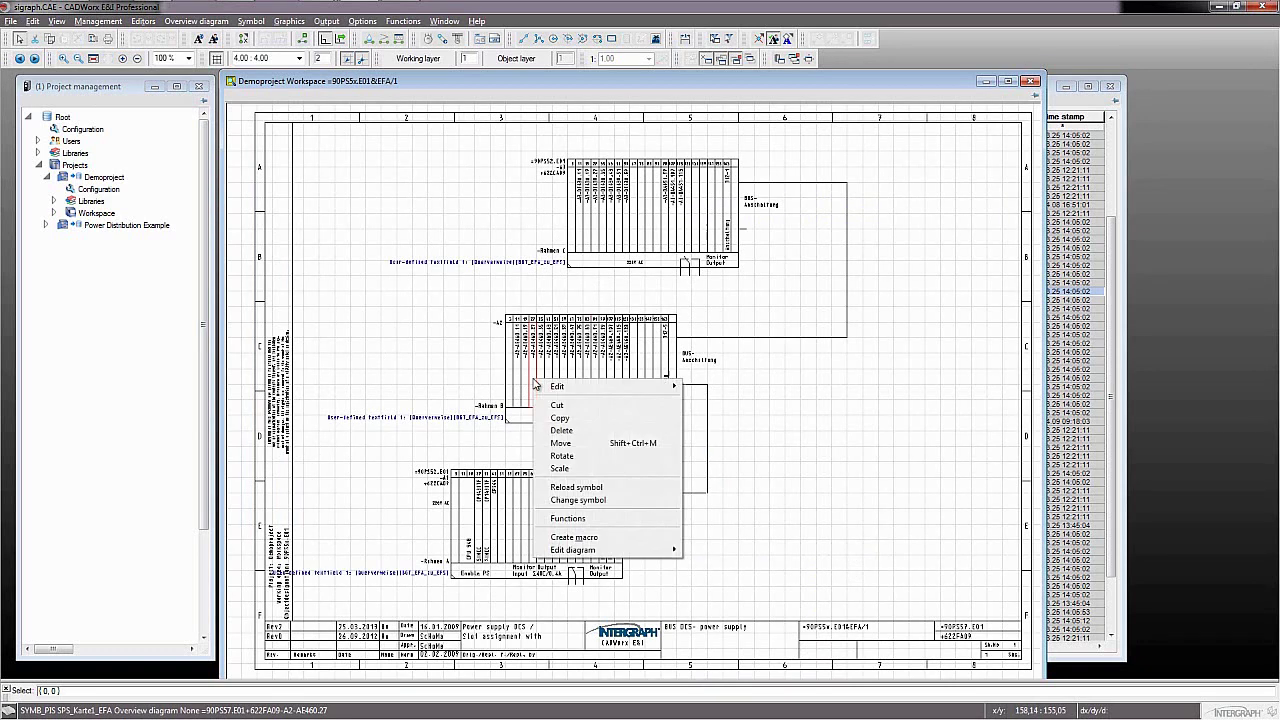
mouse_move(625, 557)
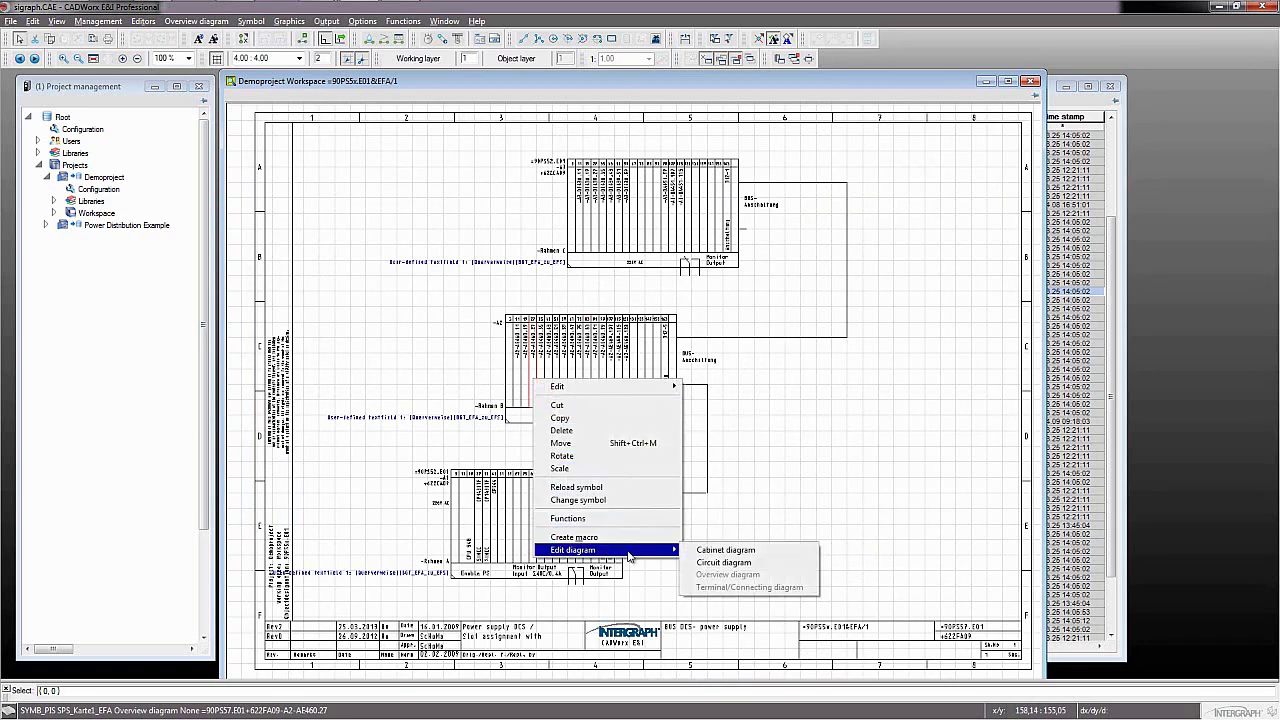
left_click(780, 566)
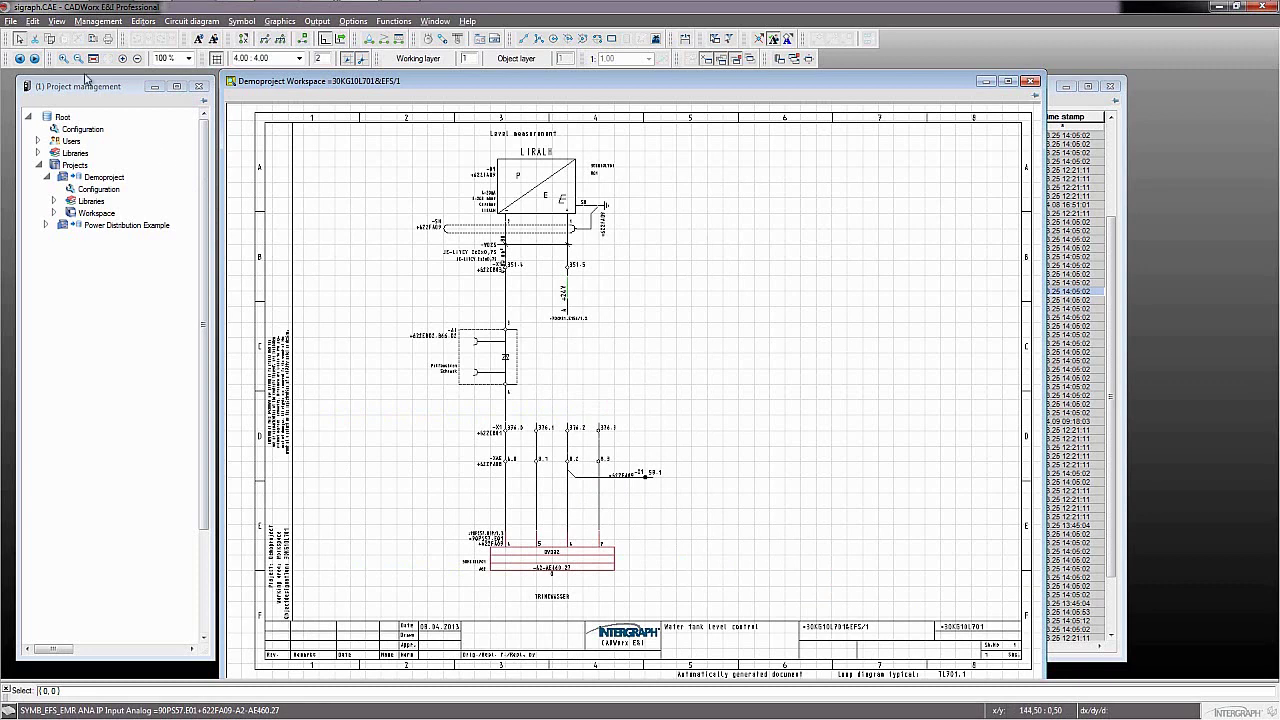
Examine the level measurement circuit at close range, from transmitter -B1 down past cable -W025 and terminals 351.4 and 351.5
left_click(67, 59)
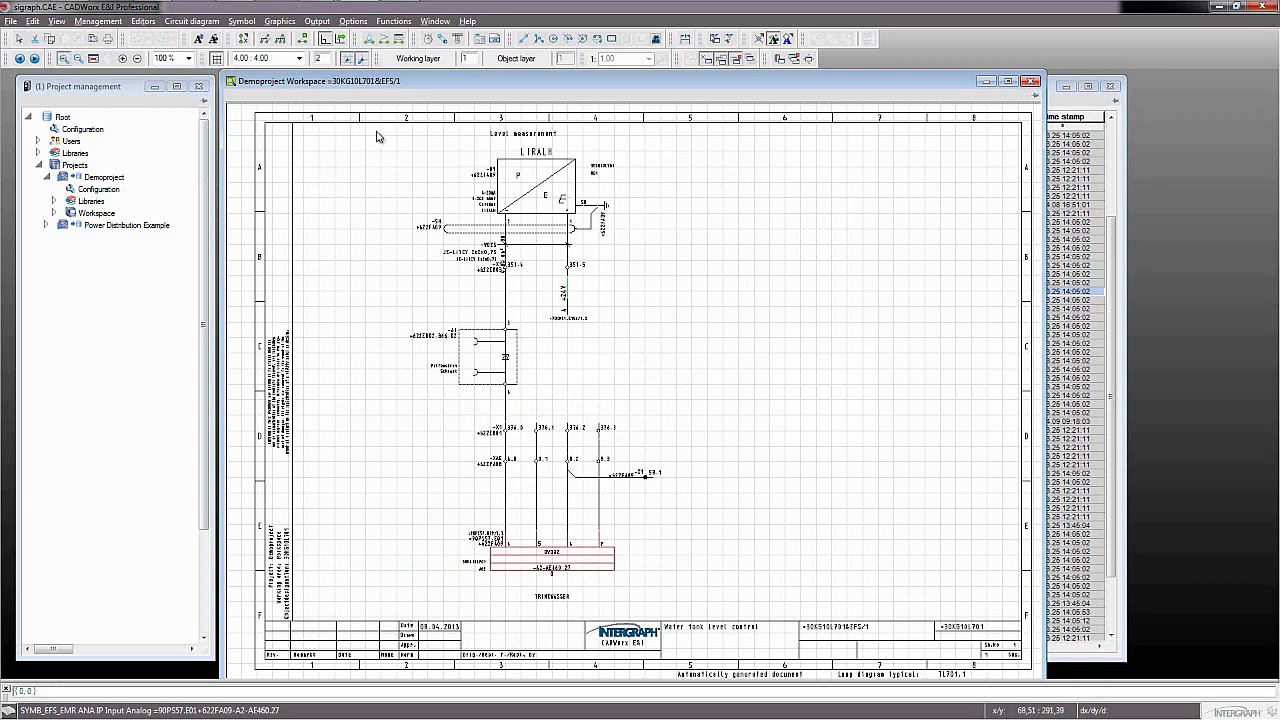
left_click_drag(359, 114, 662, 298)
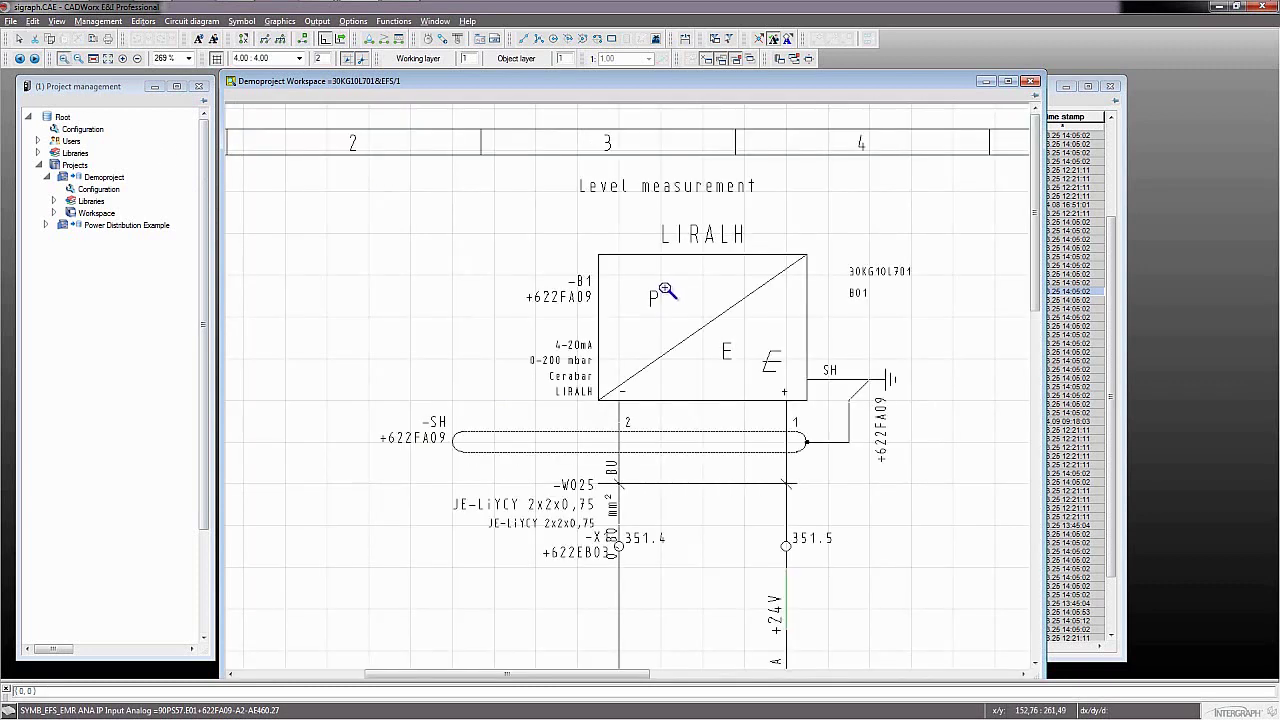
key("Escape")
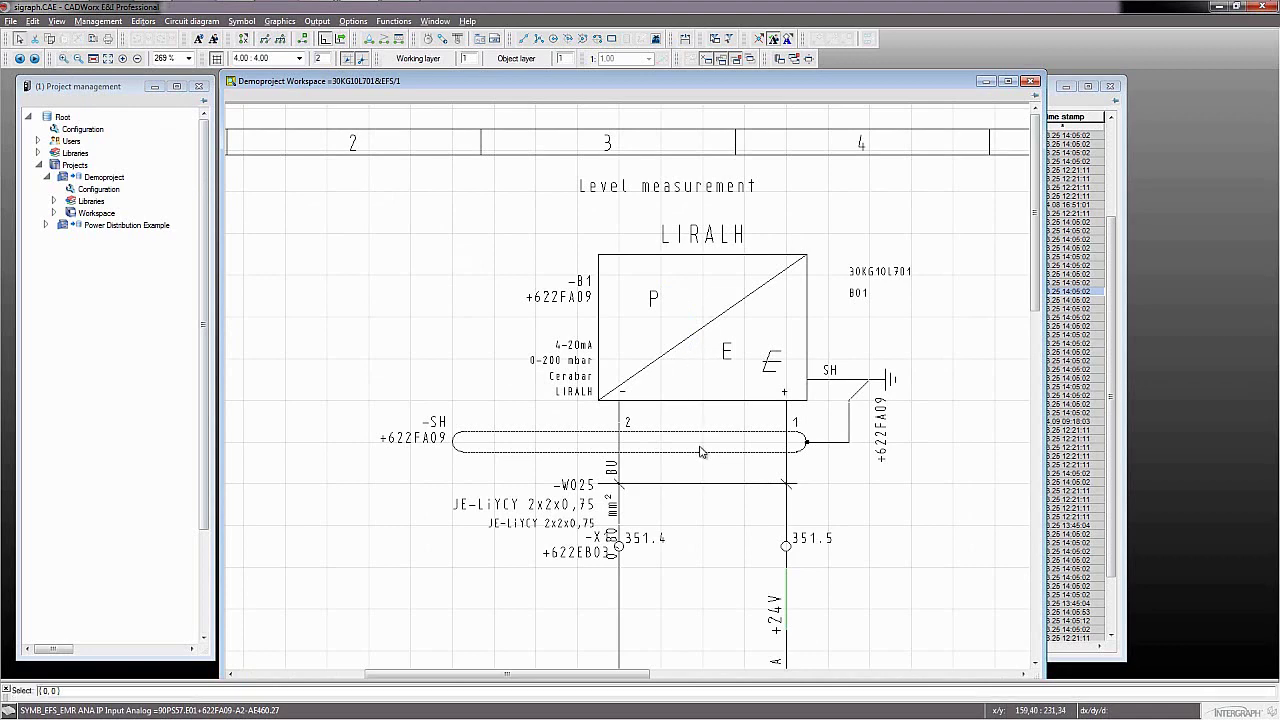
scroll(702, 463, "down", 3)
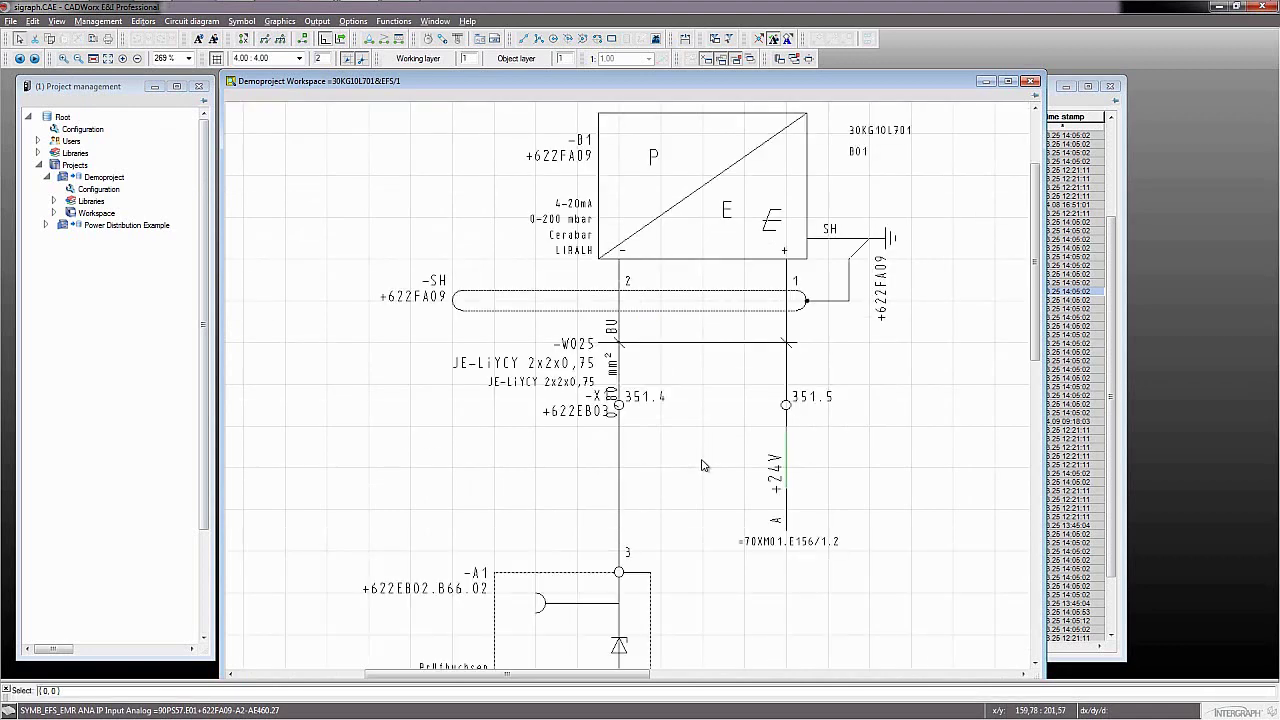
Trace the level measurement circuit down to PLC module -A2-AE460.27 and follow the +24V cross-reference =70XM01.E156/1.2 to its diagram
scroll(702, 464, "down", 9)
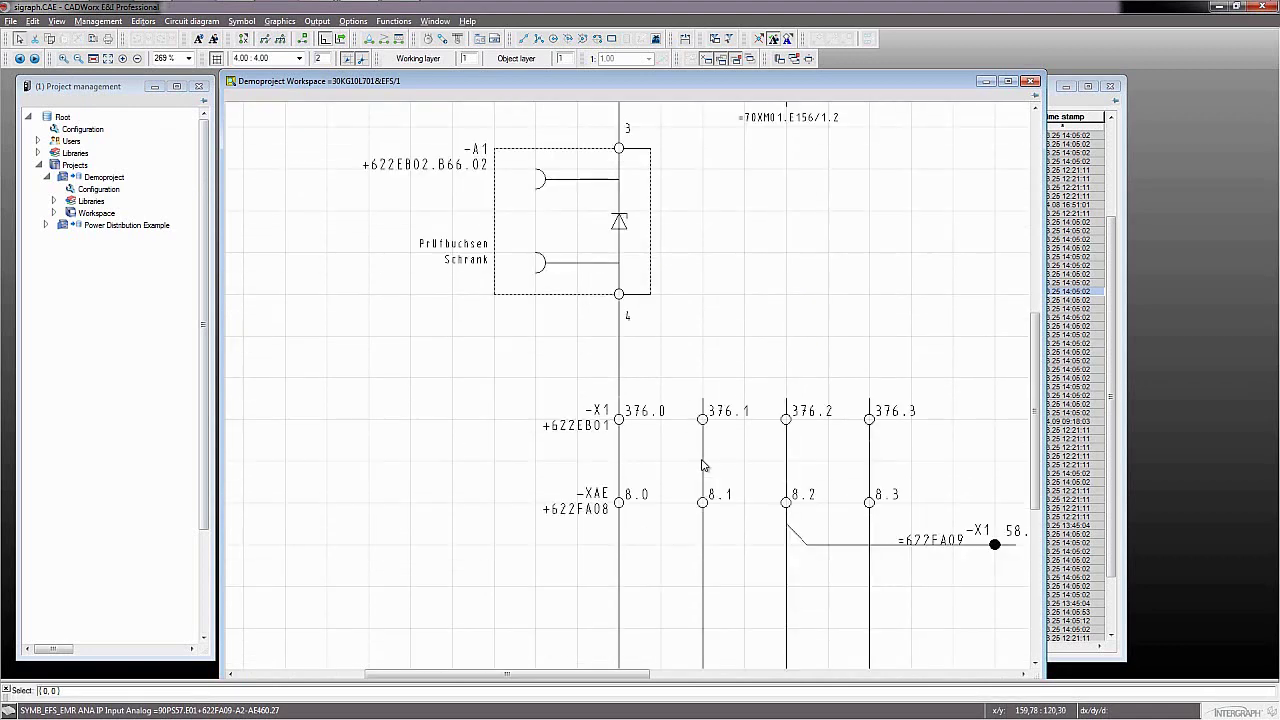
scroll(702, 464, "down", 6)
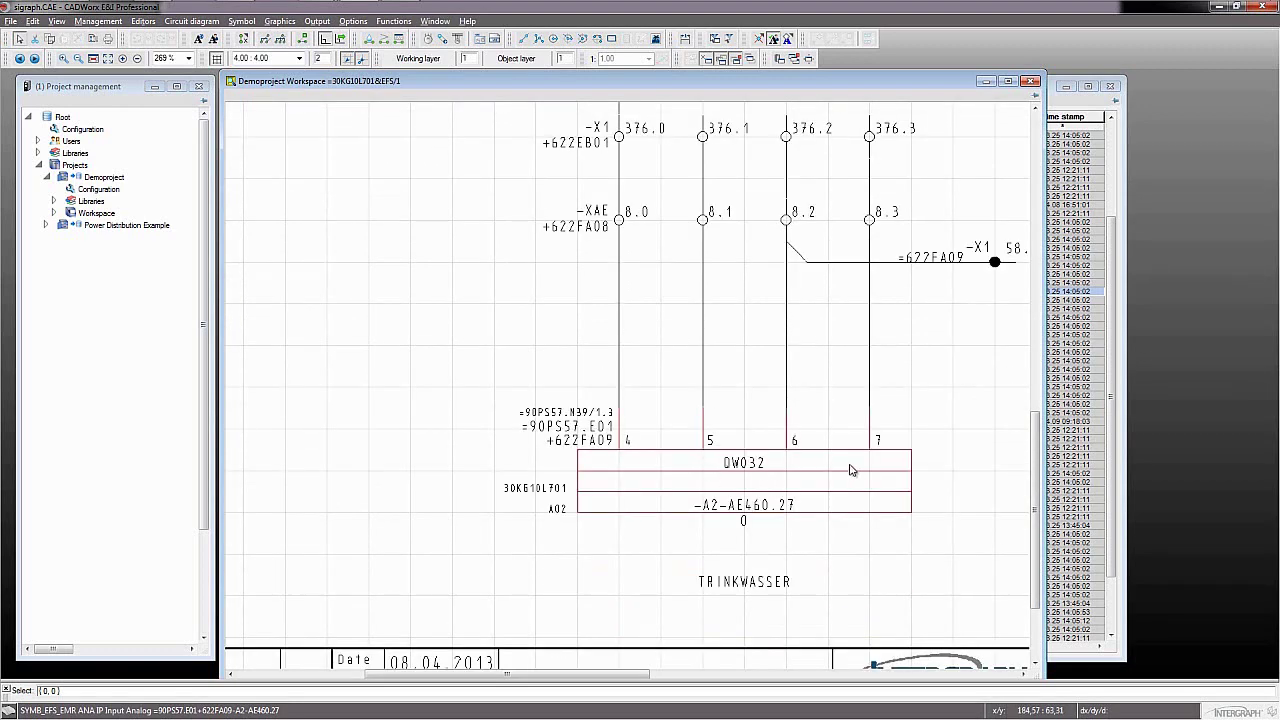
scroll(850, 470, "up", 9)
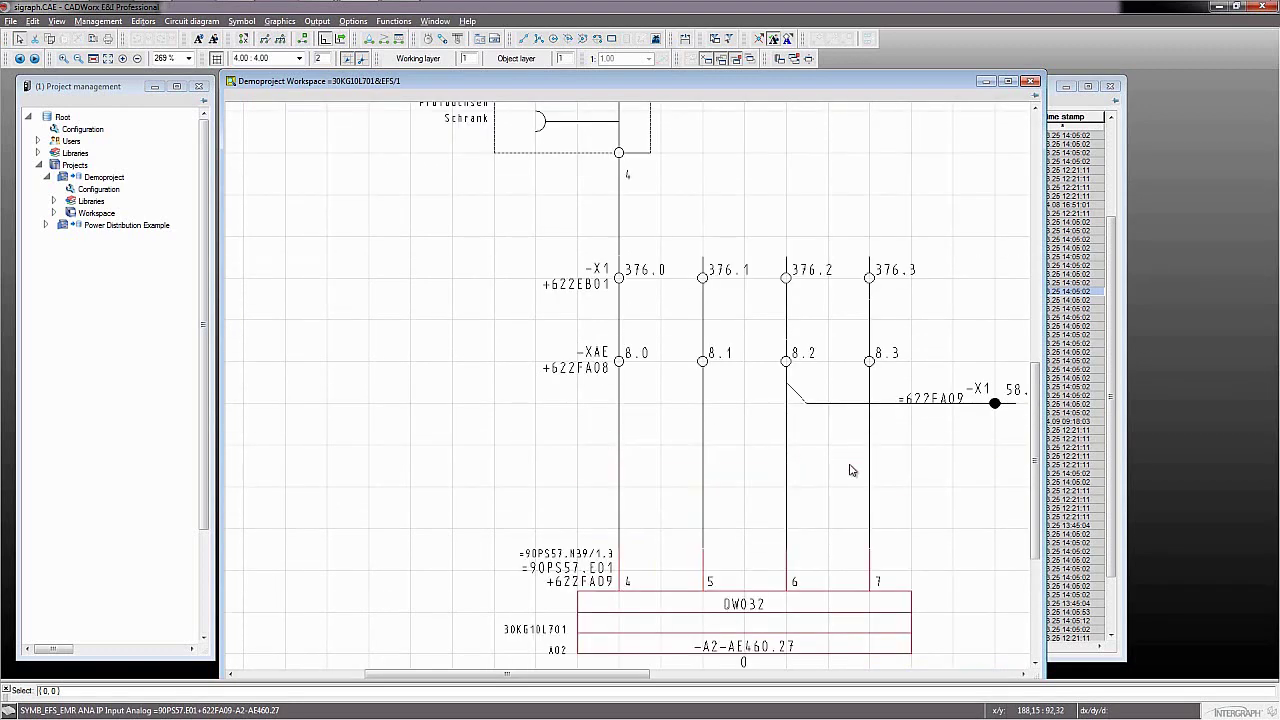
scroll(850, 470, "up", 6)
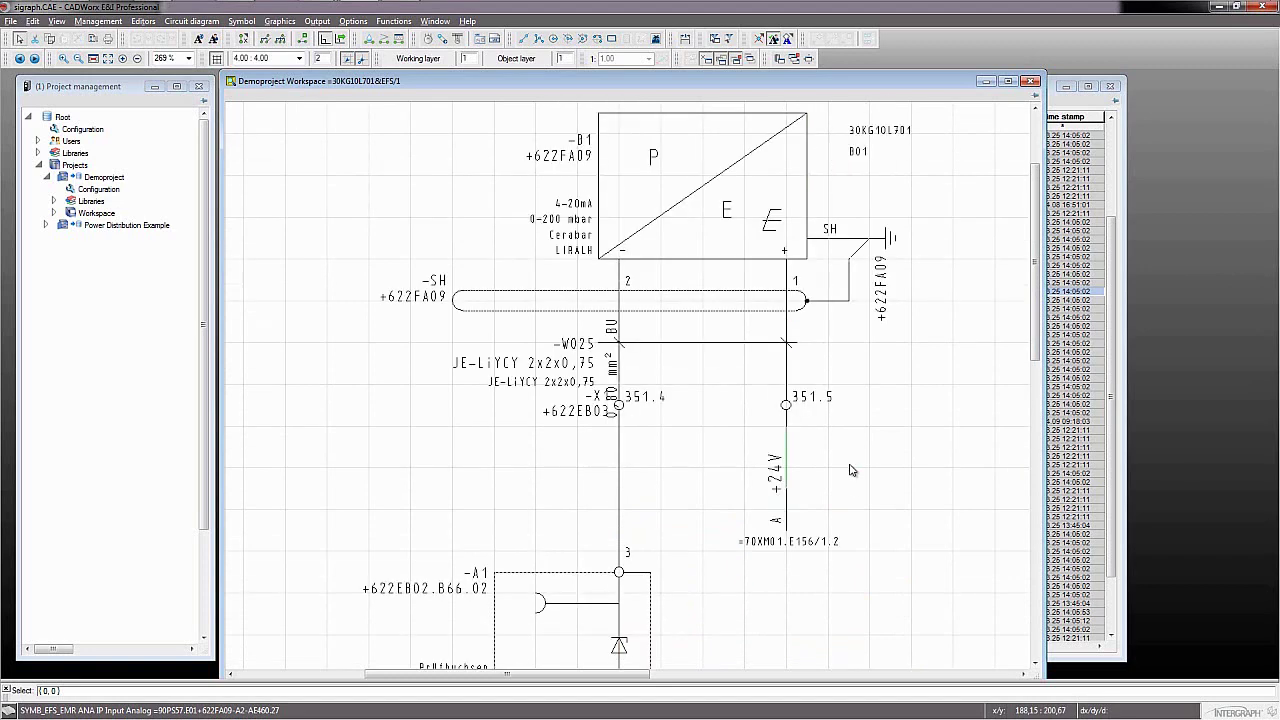
scroll(850, 470, "up", 3)
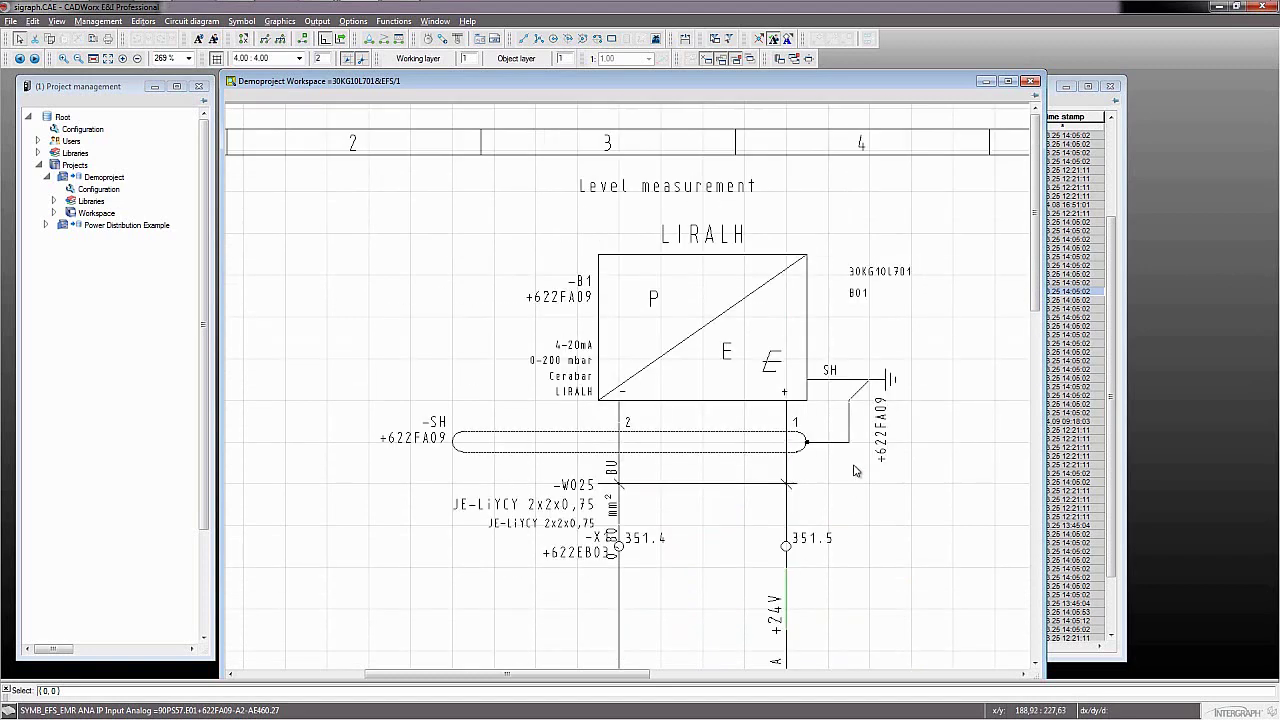
scroll(855, 470, "down", 3)
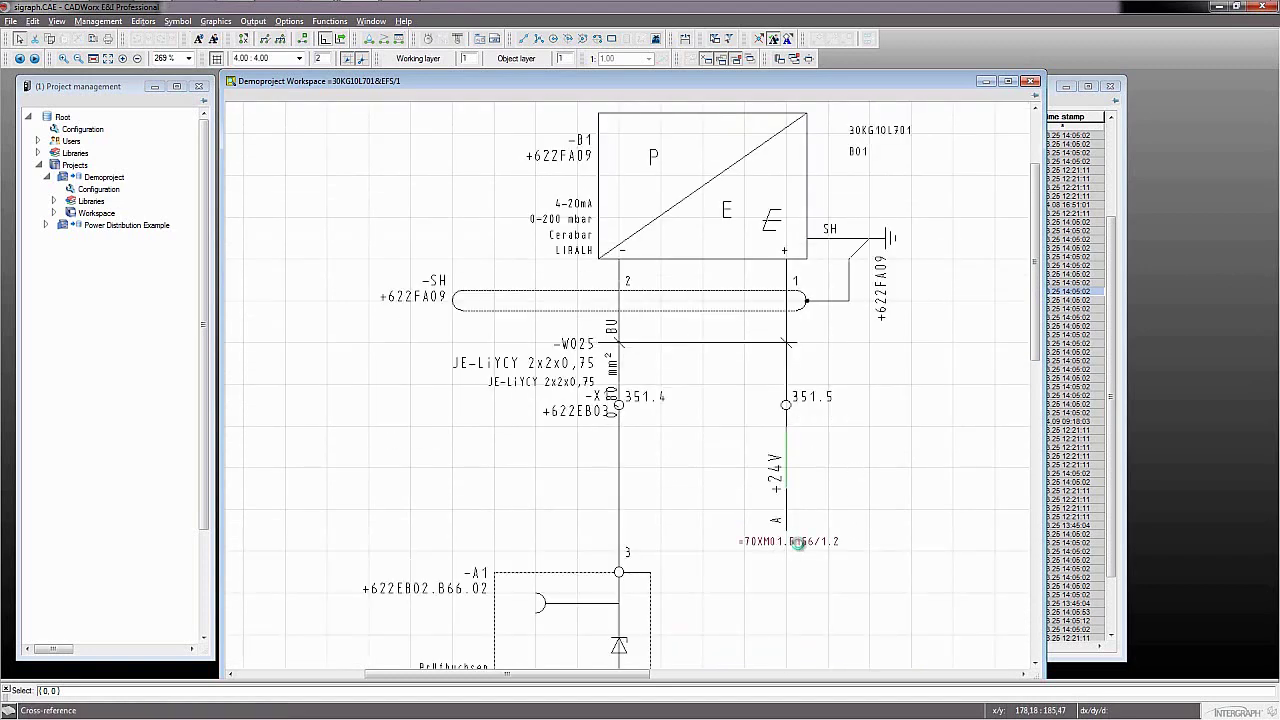
double_click(798, 542)
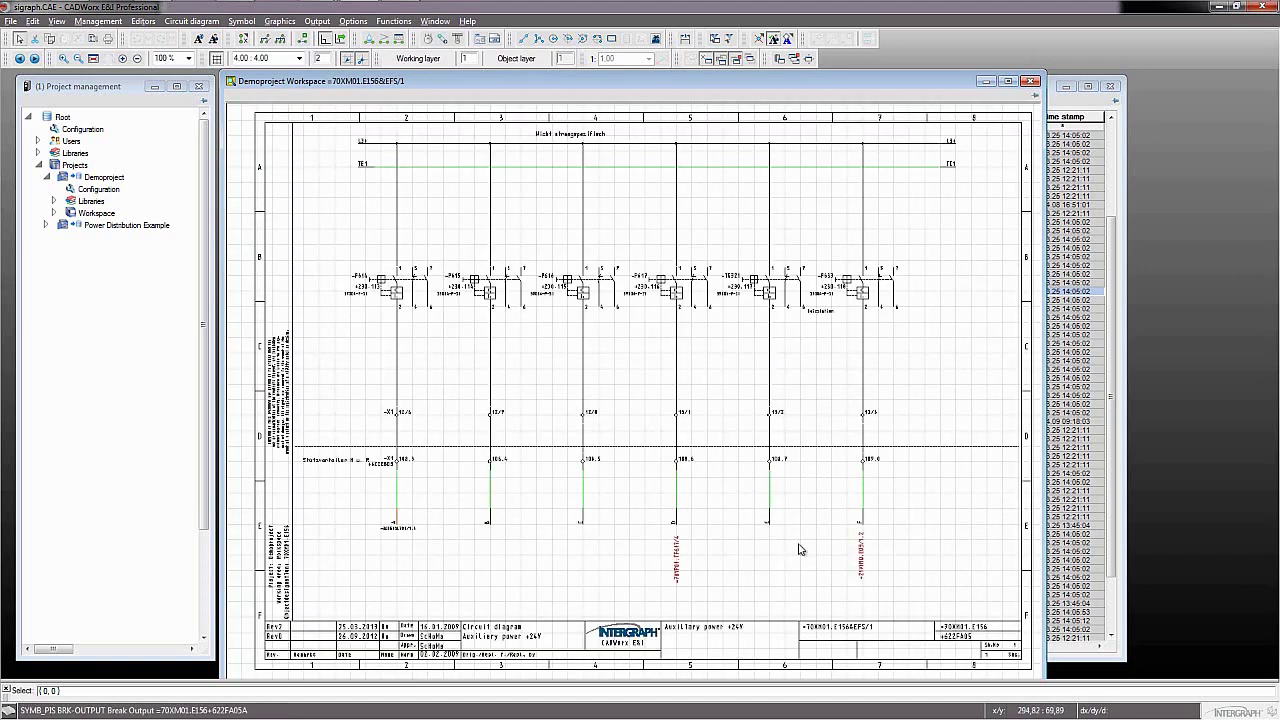
Examine the auxiliary power circuit up close, from line L3+ through -P614 to the outgoing cross-reference A, and close the diagram
left_click(63, 58)
left_click(260, 124)
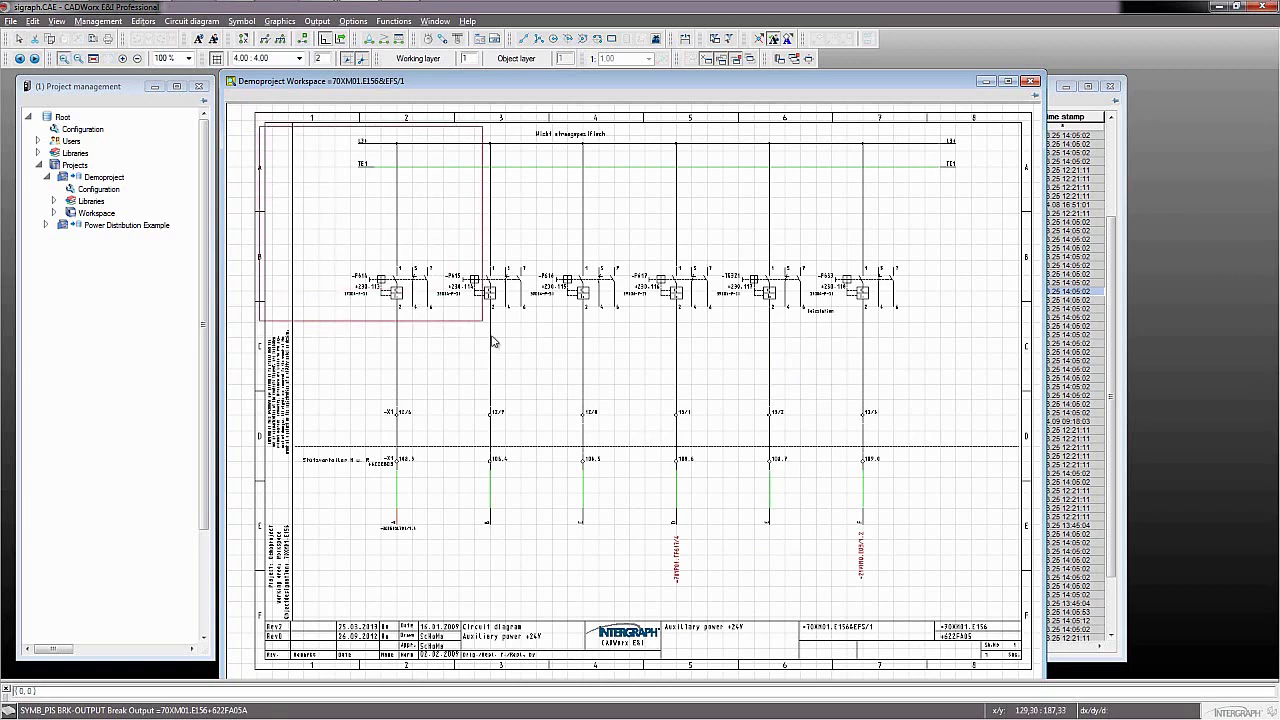
left_click(568, 359)
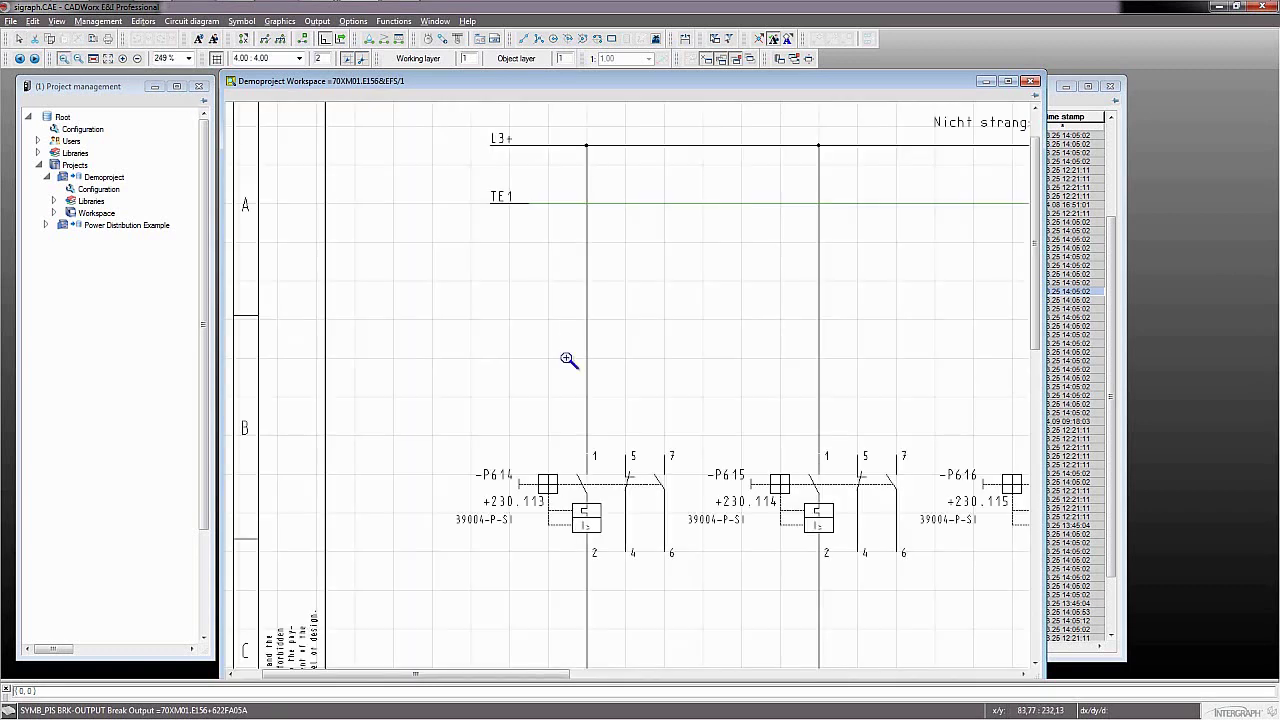
scroll(567, 358, "down", 3)
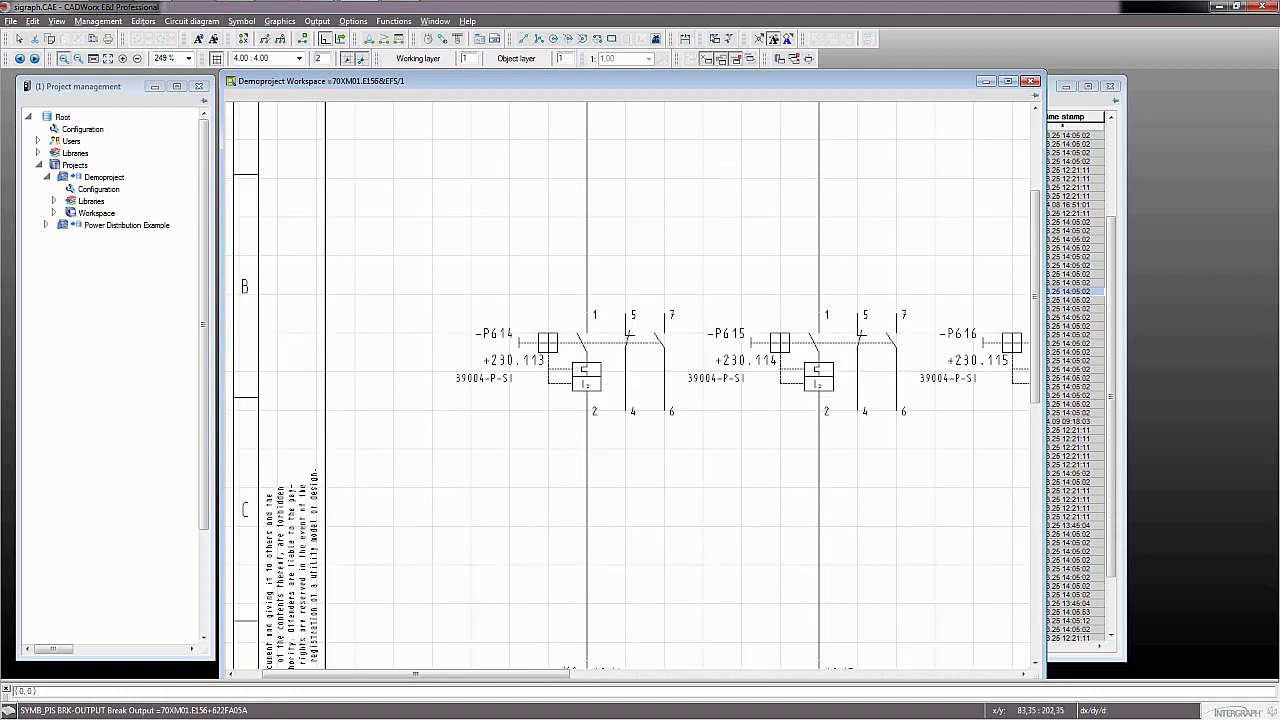
scroll(557, 394, "down", 3)
scroll(557, 394, "down", 3)
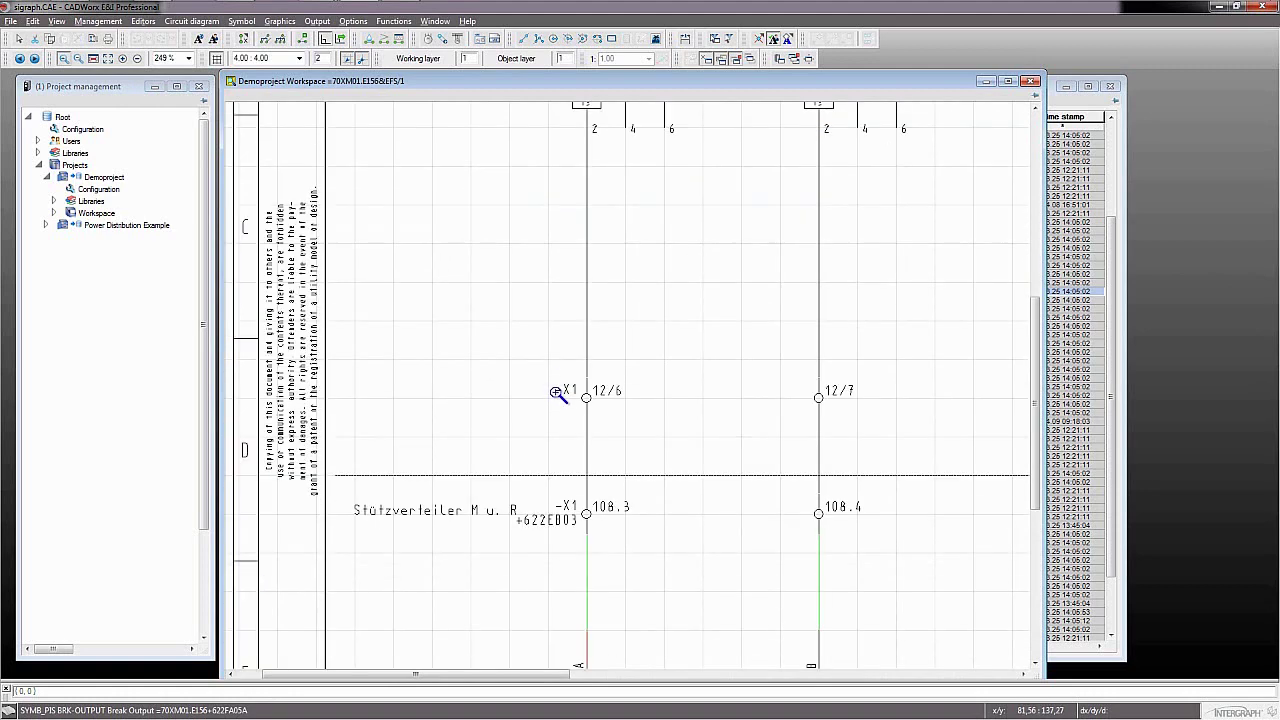
scroll(557, 393, "down", 3)
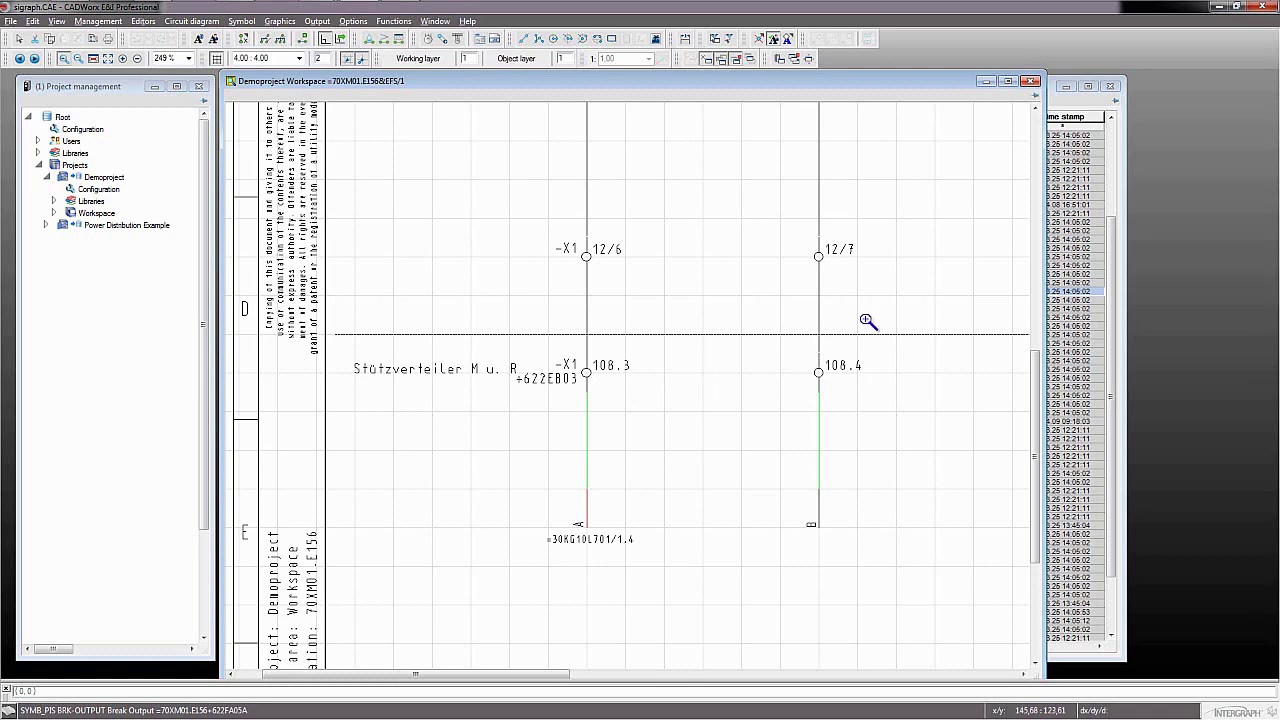
left_click(1031, 81)
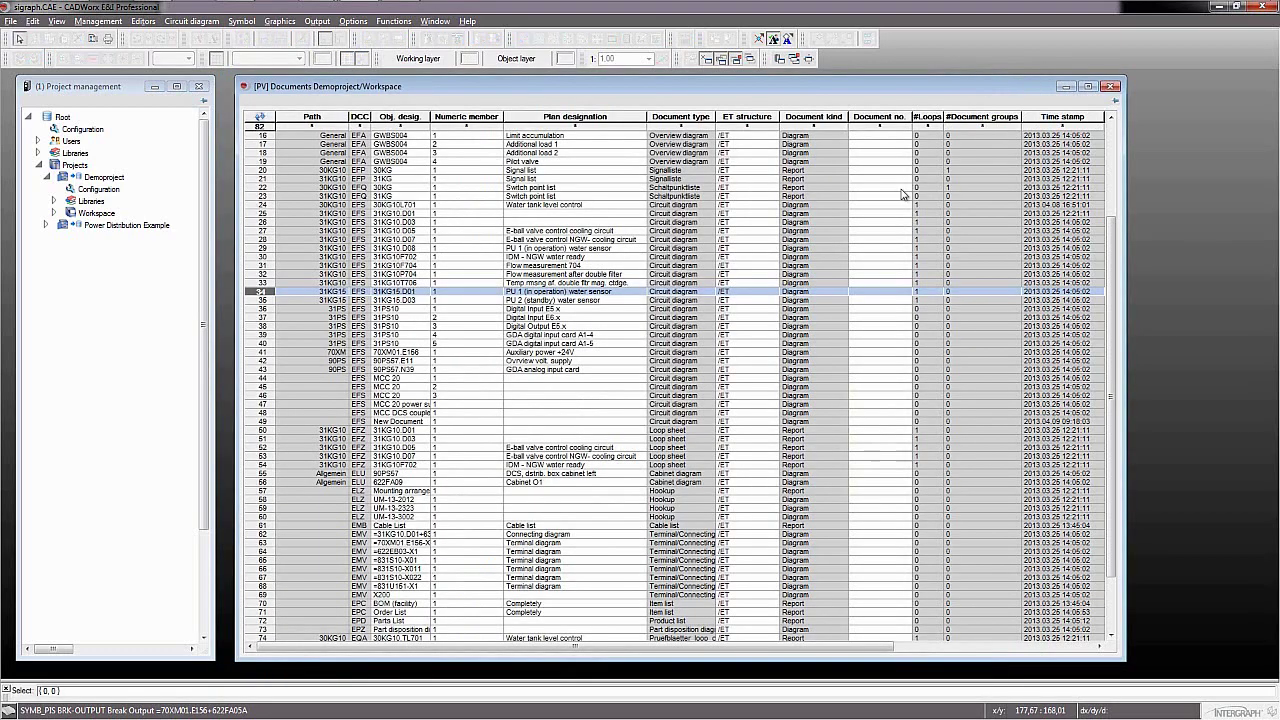
Open the external DEUFRA valve actuator document from the Demoproject document list
left_click(268, 260)
scroll(268, 262, "up", 5)
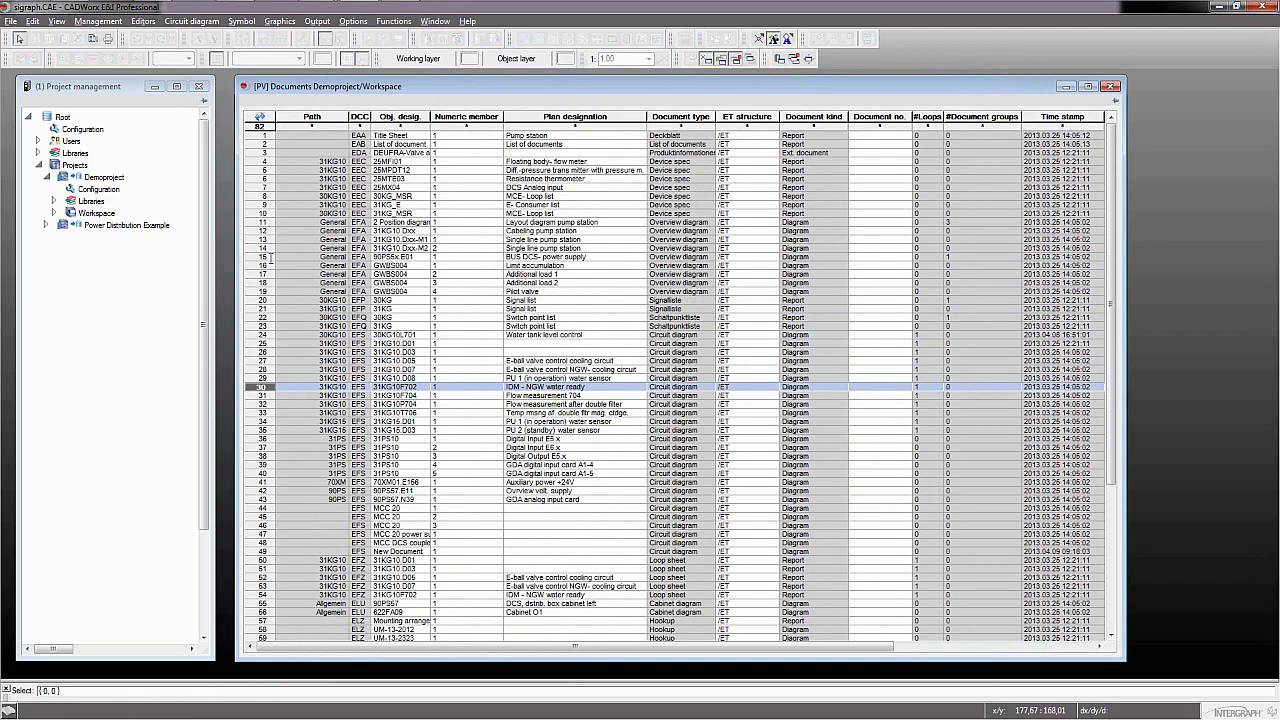
left_click(268, 153)
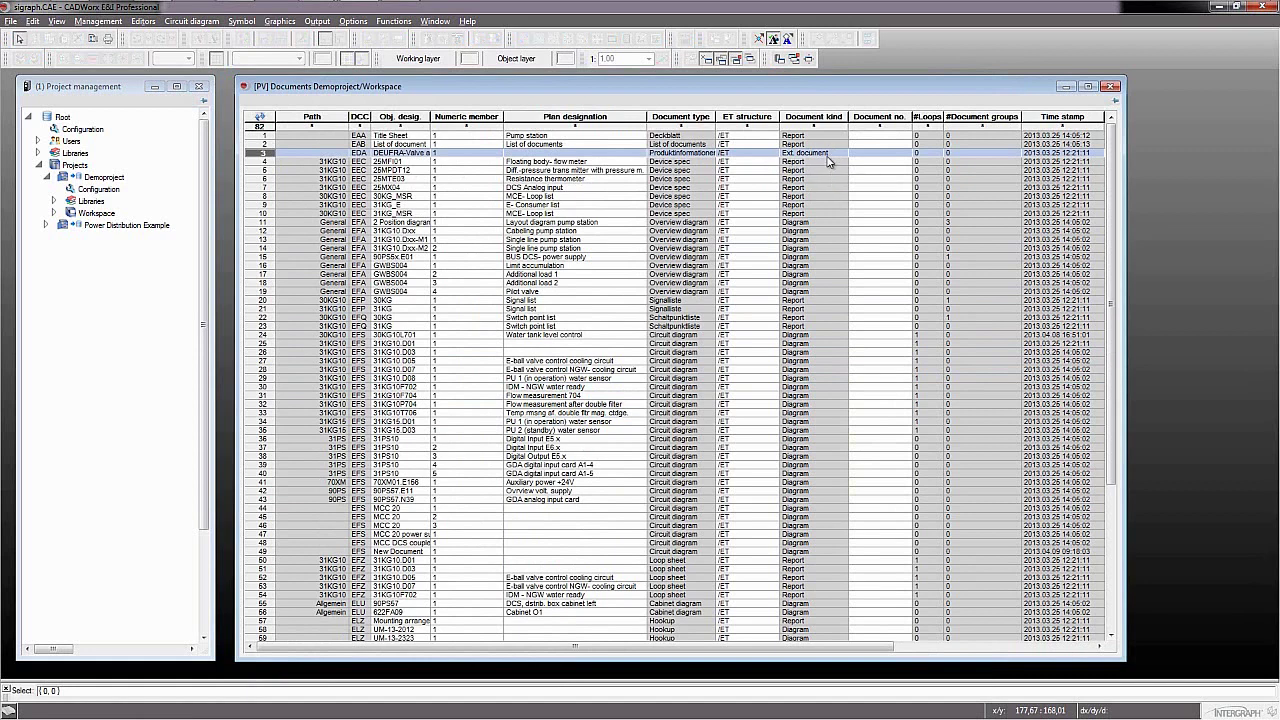
double_click(273, 153)
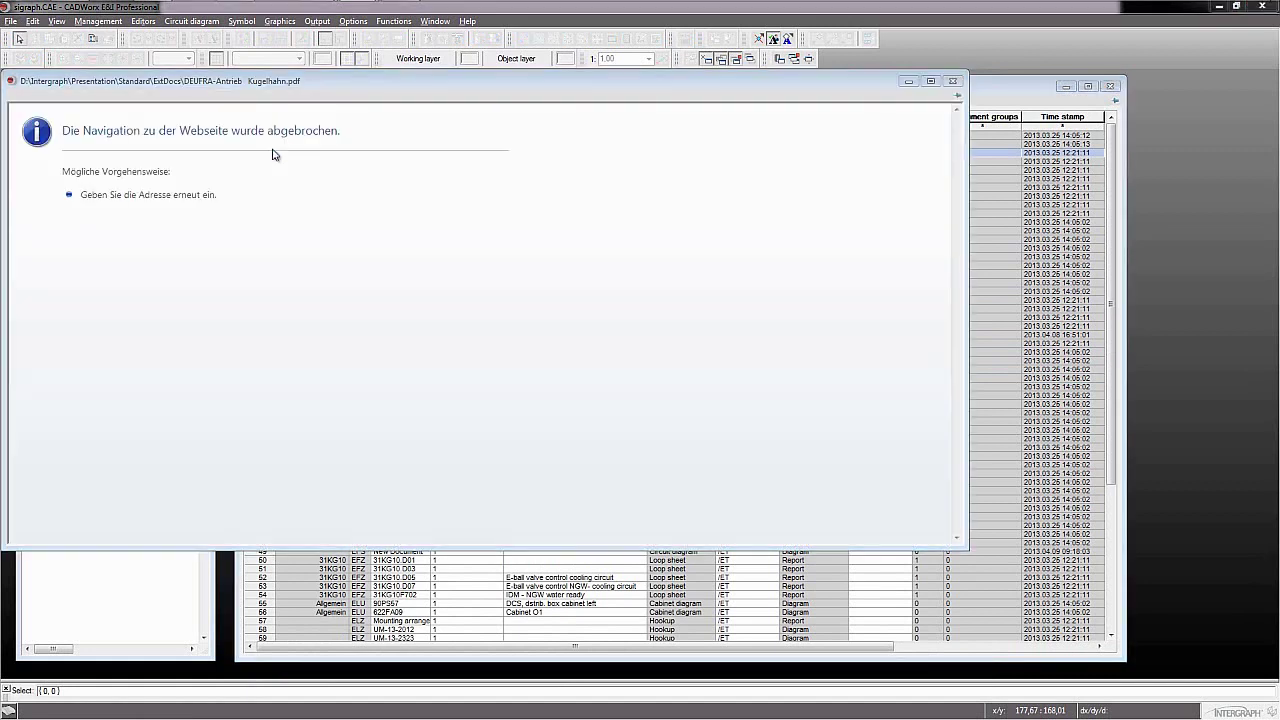
left_click(620, 366)
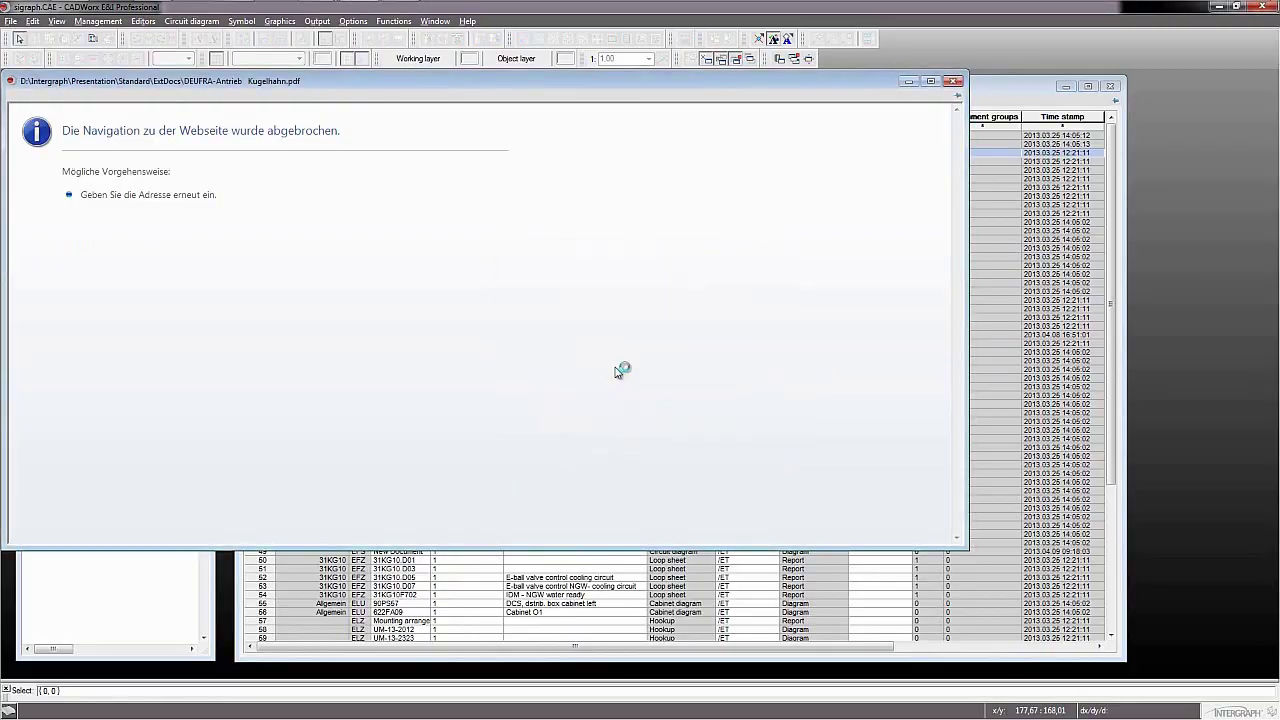
Look through the DEUFRA-Antrieb Kugelhahn PDF down to the Massblatt dimension drawings, and close it along with its document window
scroll(630, 369, "down", 6)
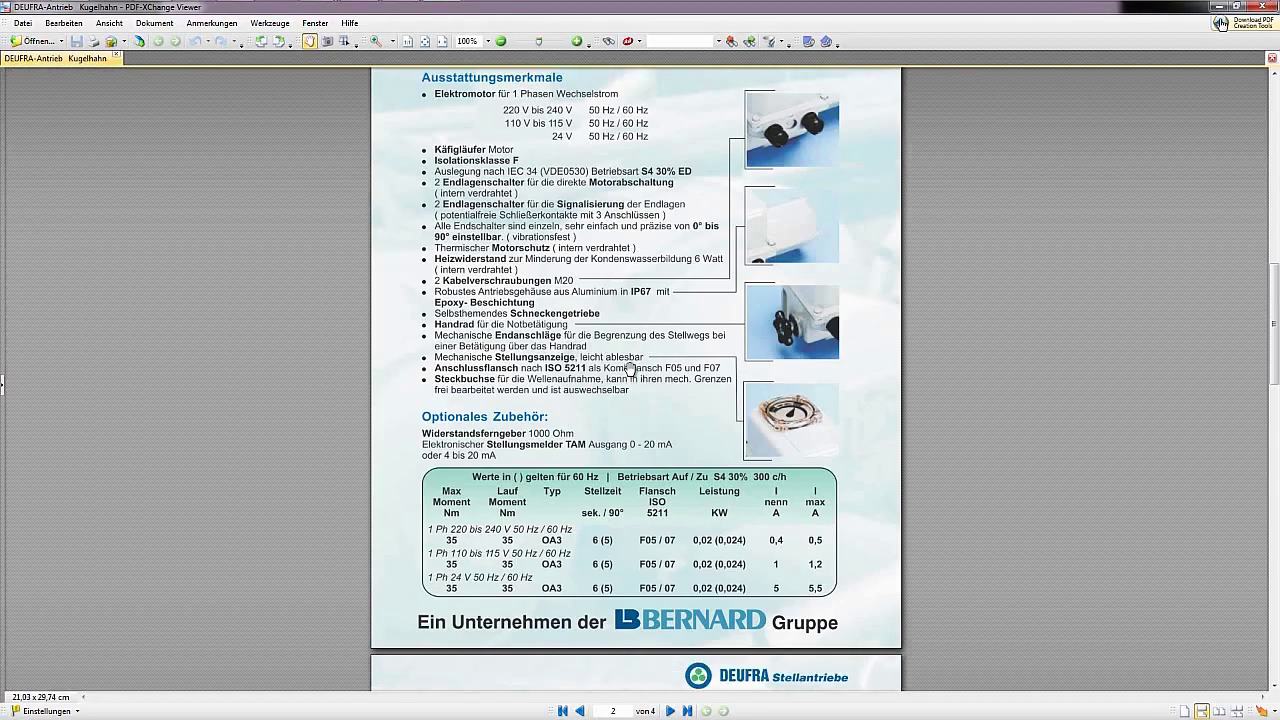
scroll(630, 369, "down", 5)
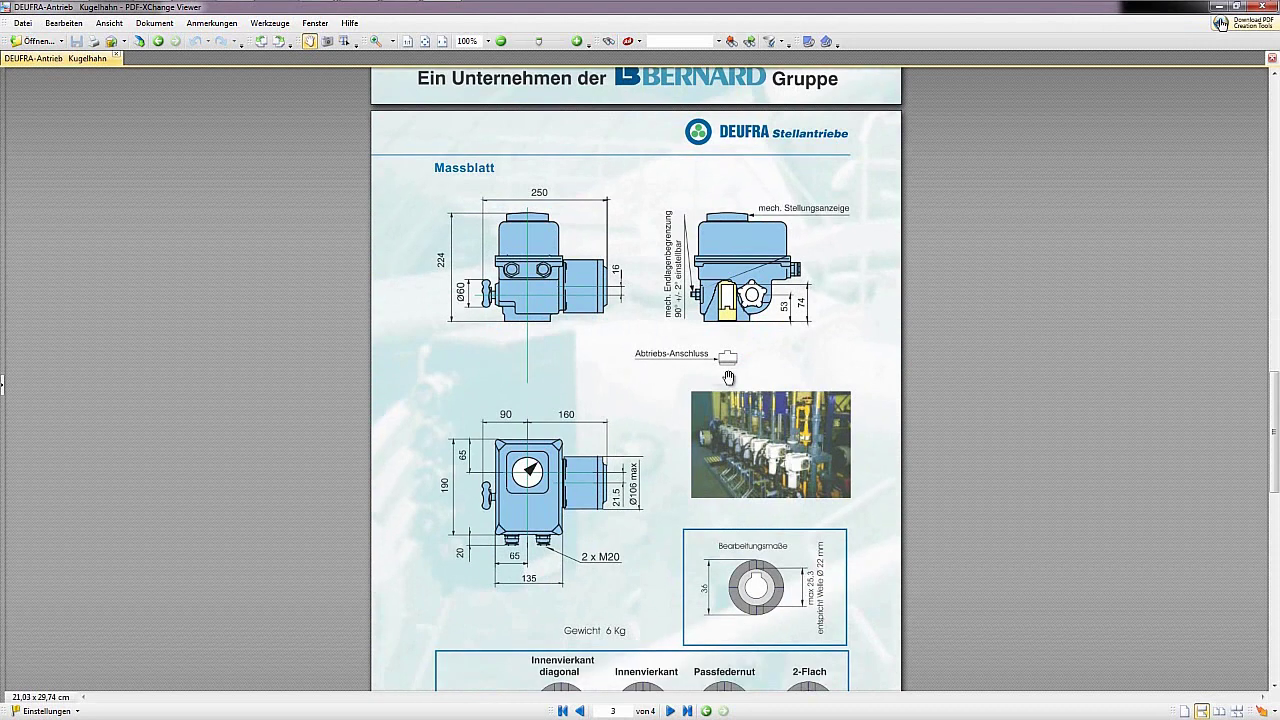
left_click(1261, 7)
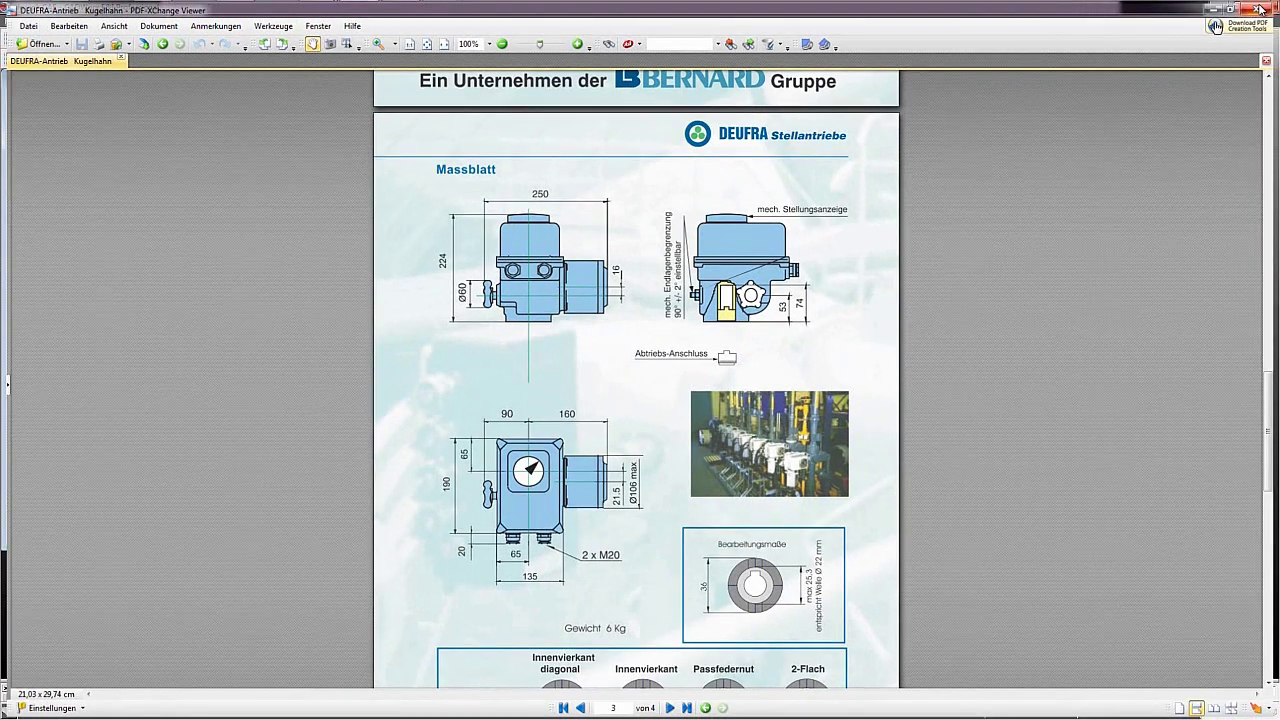
left_click(953, 81)
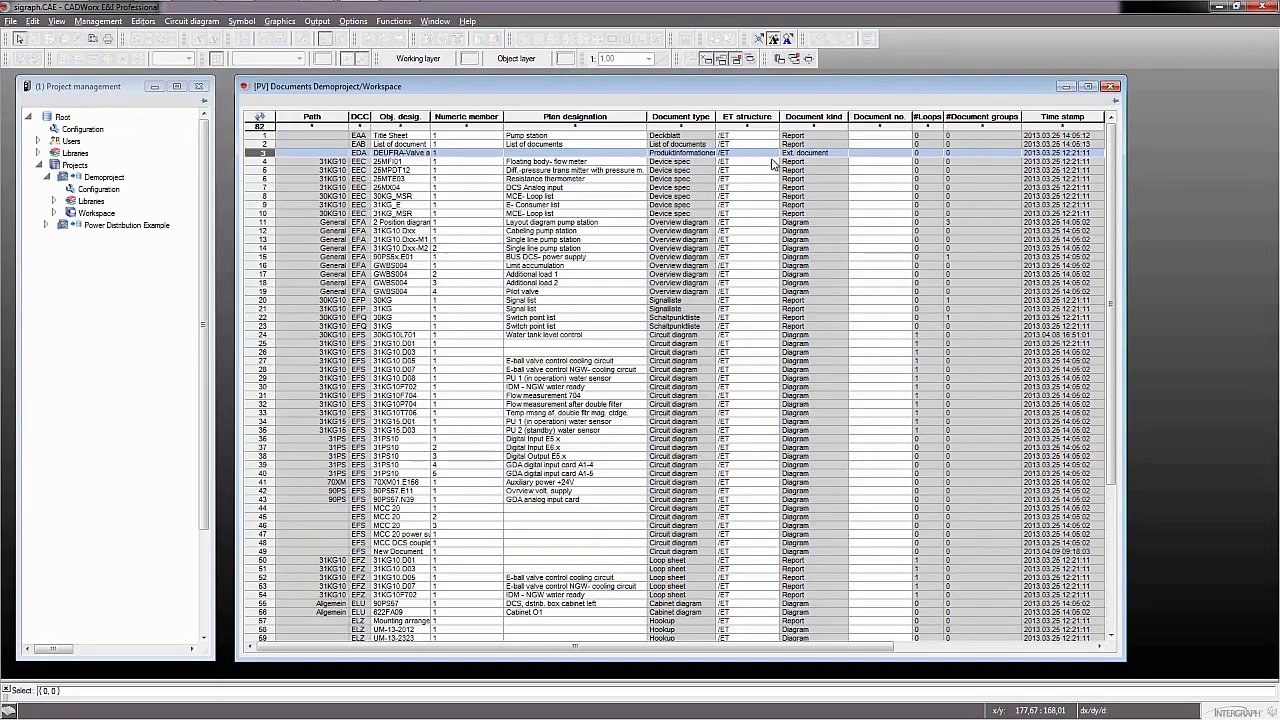
Open the List of documents report from the document list with MS-Excel
left_click(266, 145)
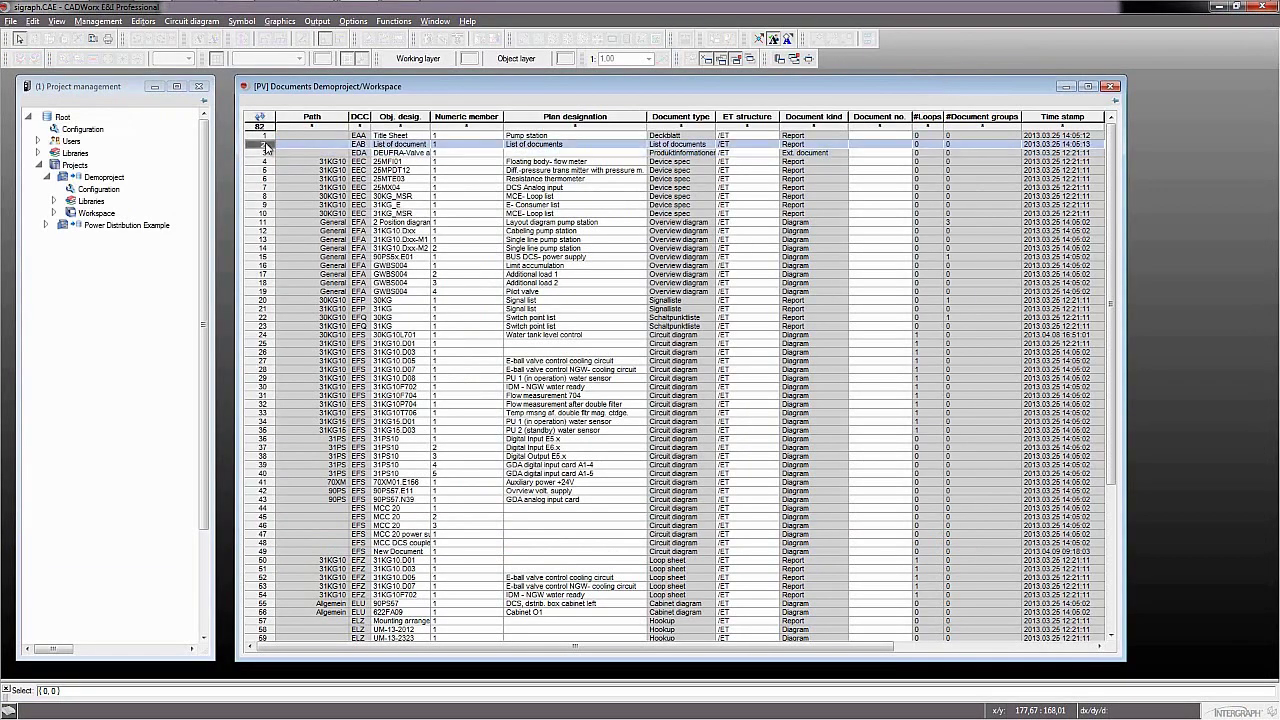
right_click(266, 146)
mouse_move(350, 178)
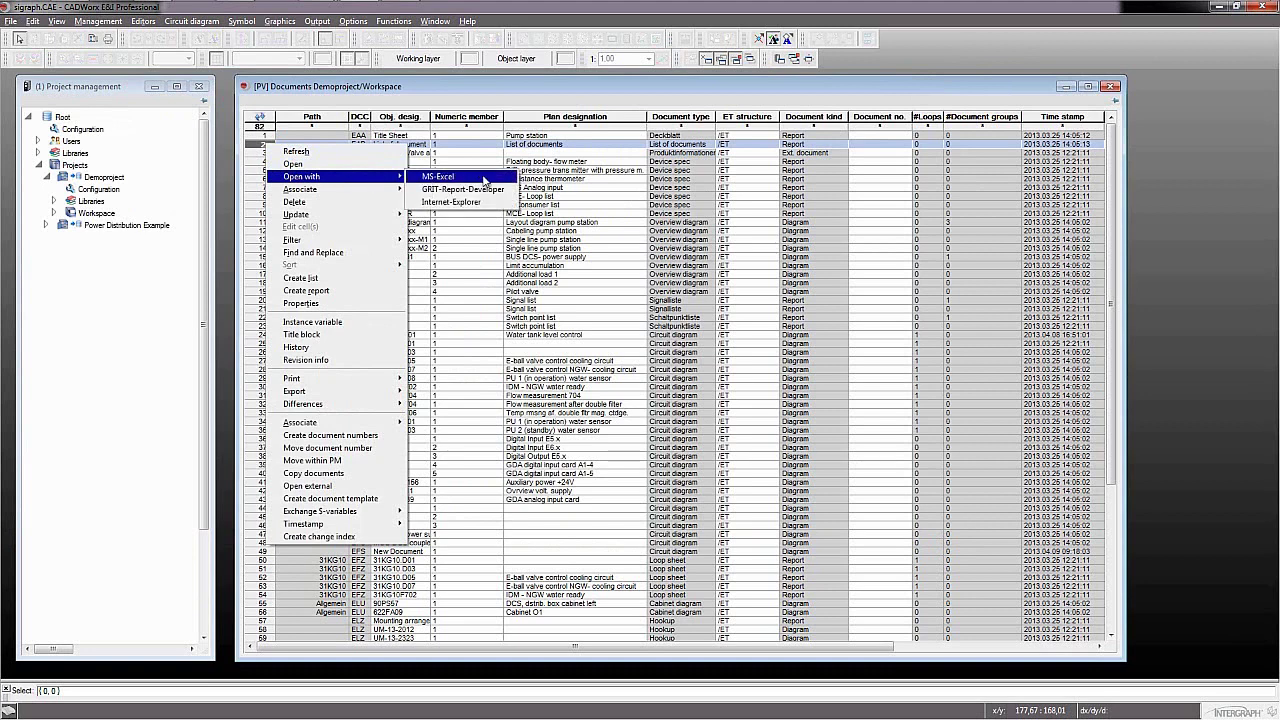
left_click(484, 177)
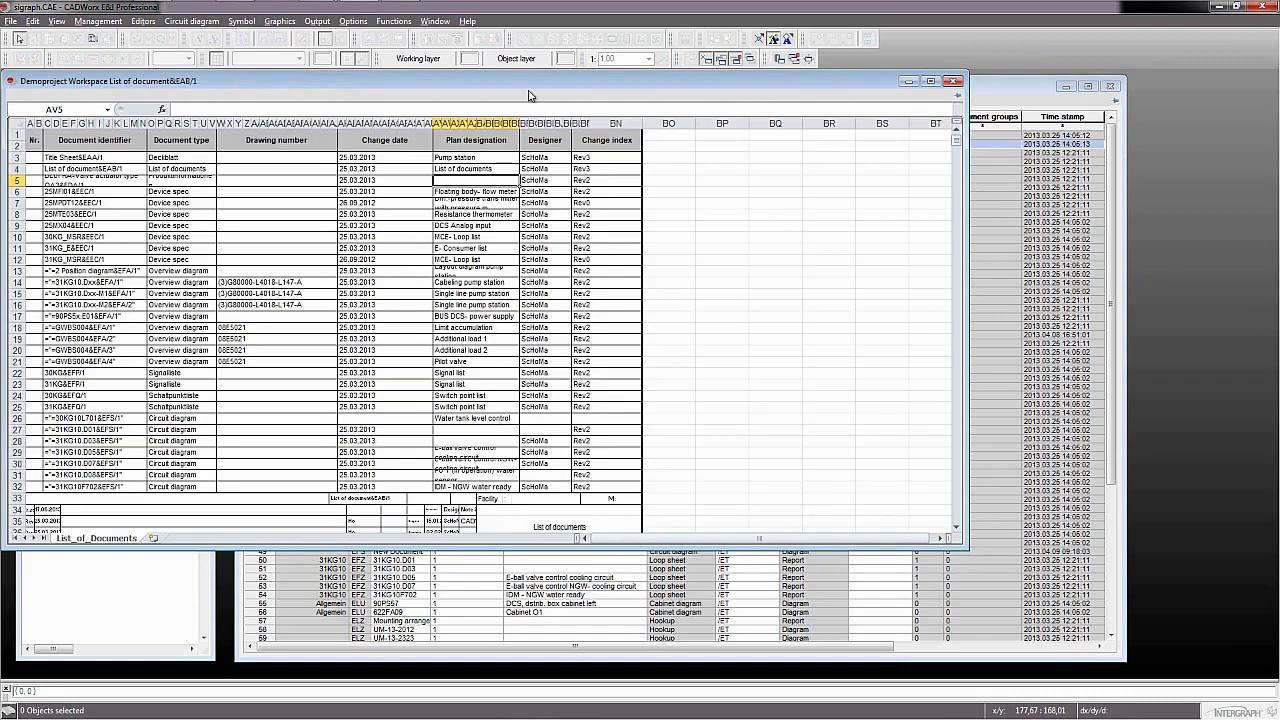
Look through the entries of the List_of_Documents sheet past its first page, and close the report
left_click_drag(615, 82, 709, 86)
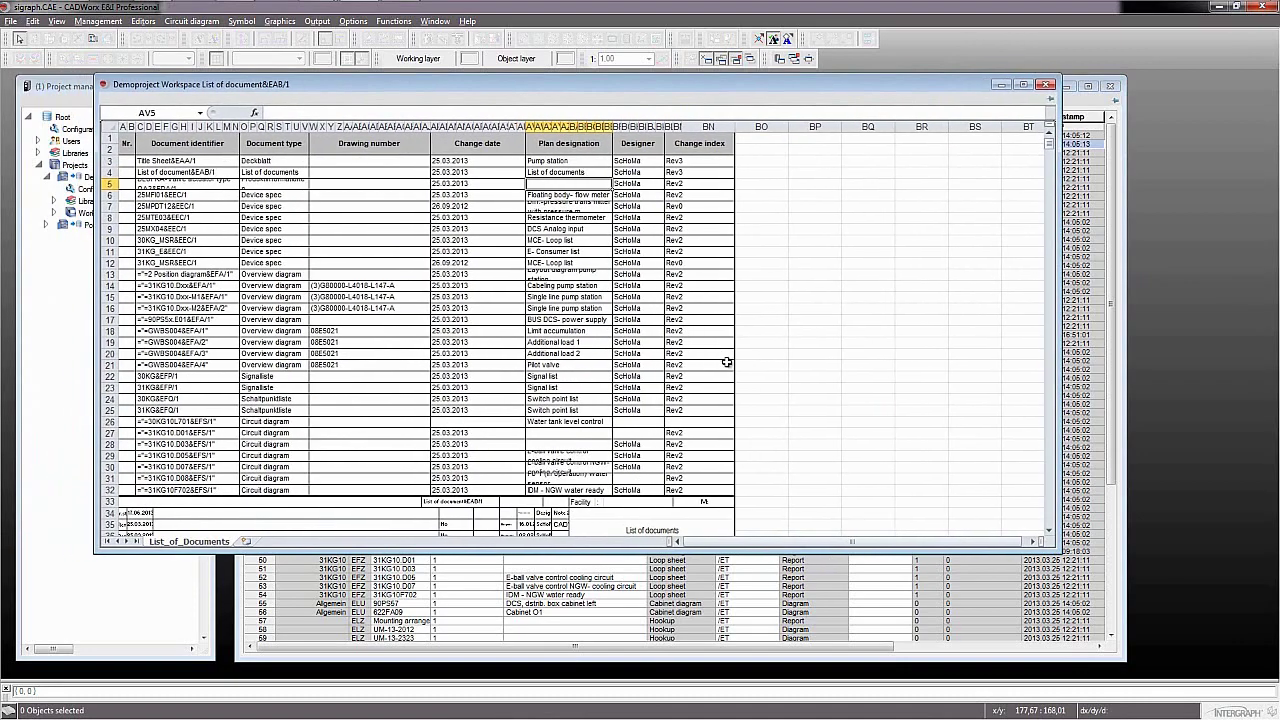
scroll(727, 362, "down", 3)
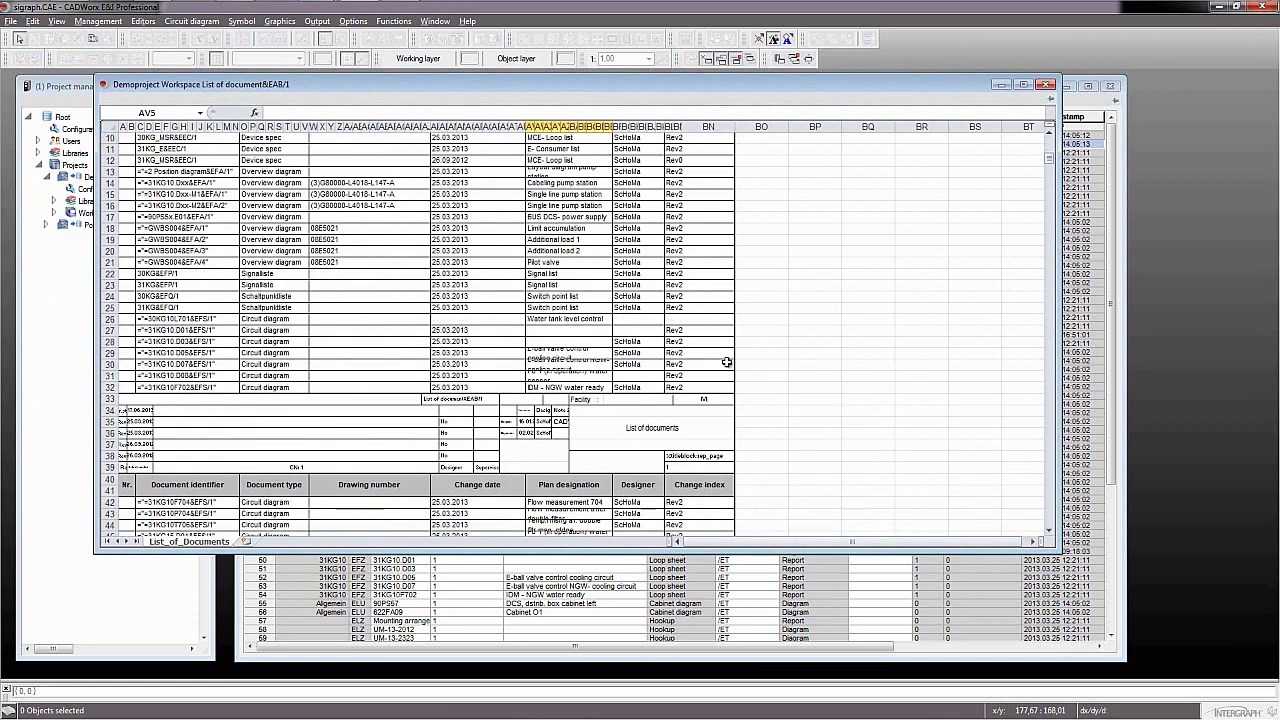
scroll(727, 362, "down", 4)
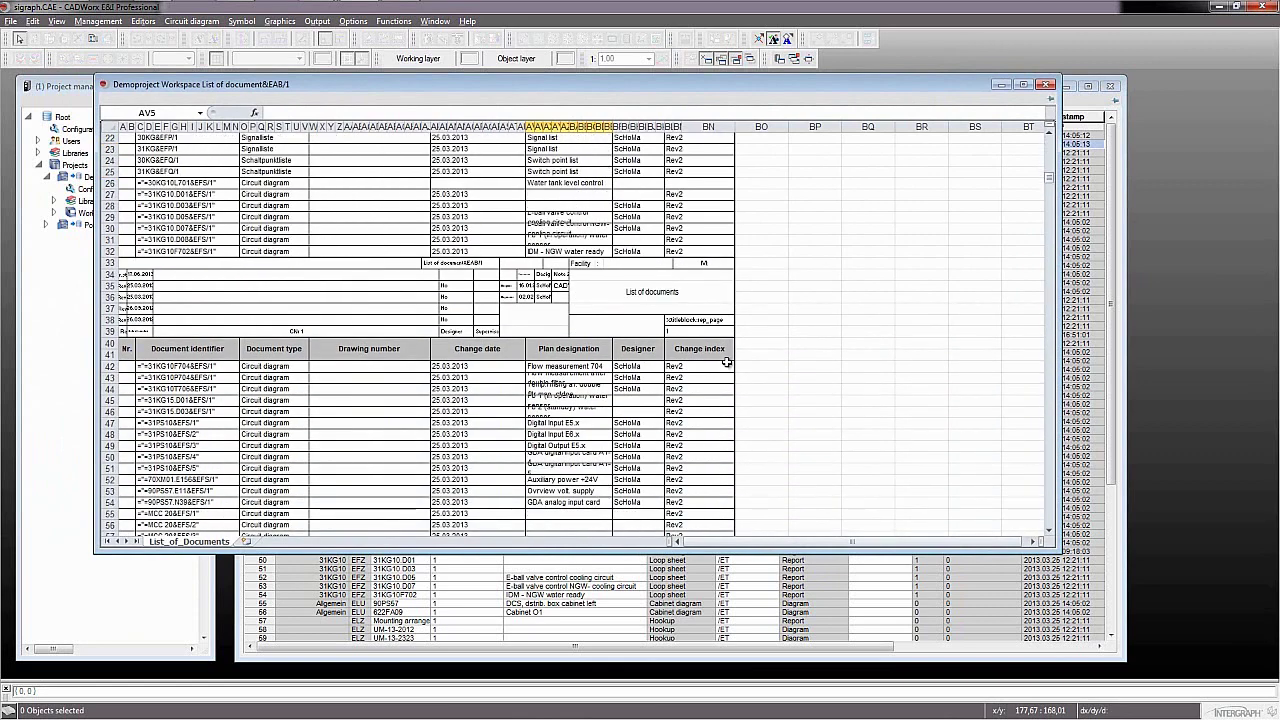
scroll(727, 362, "down", 6)
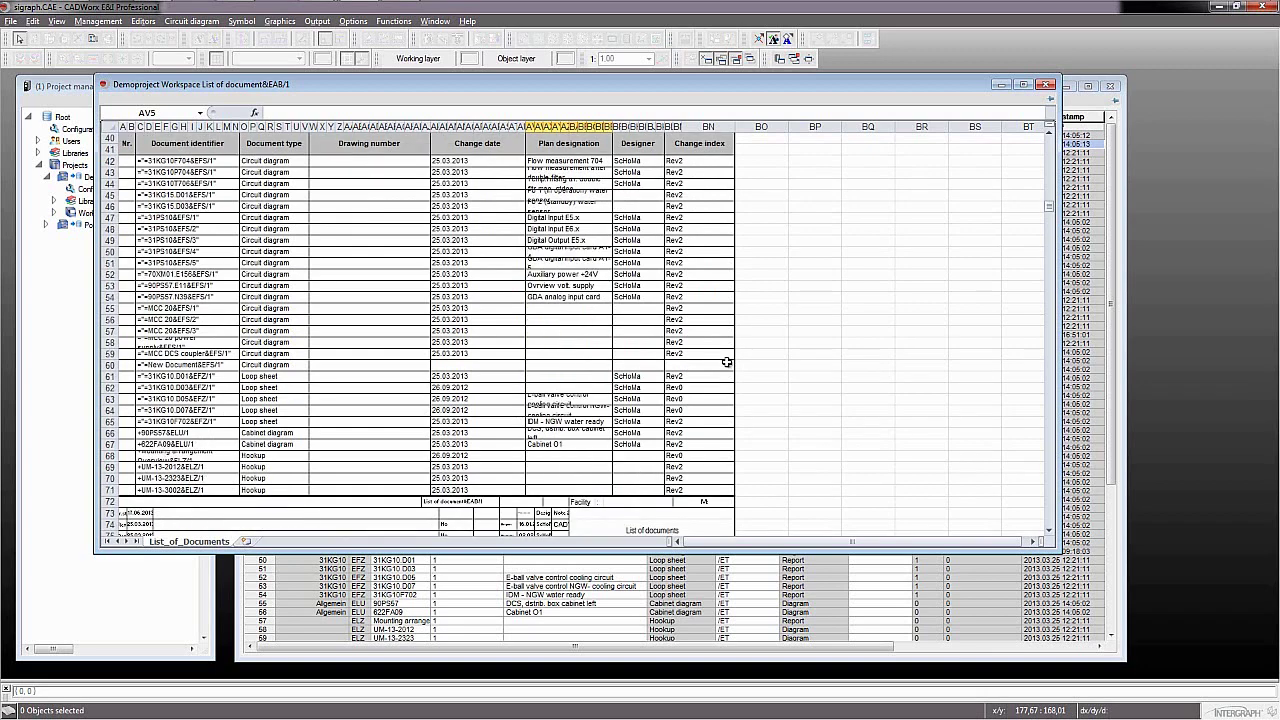
left_click(1046, 84)
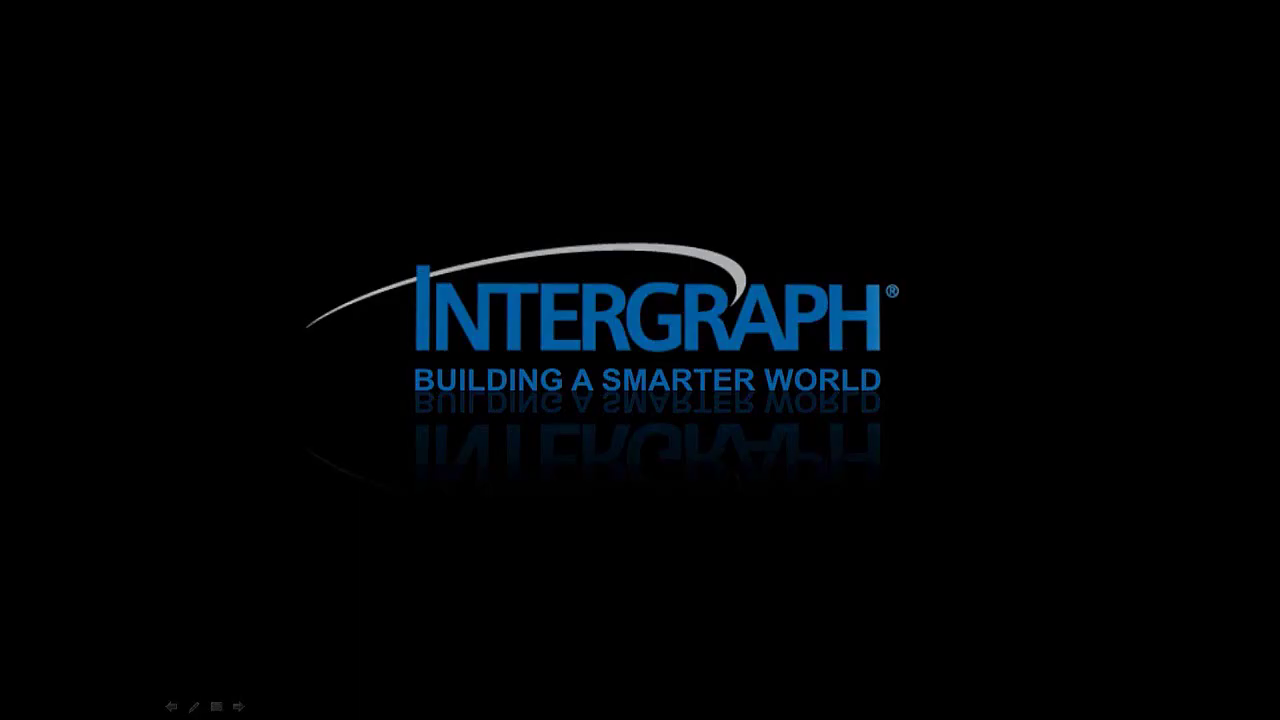